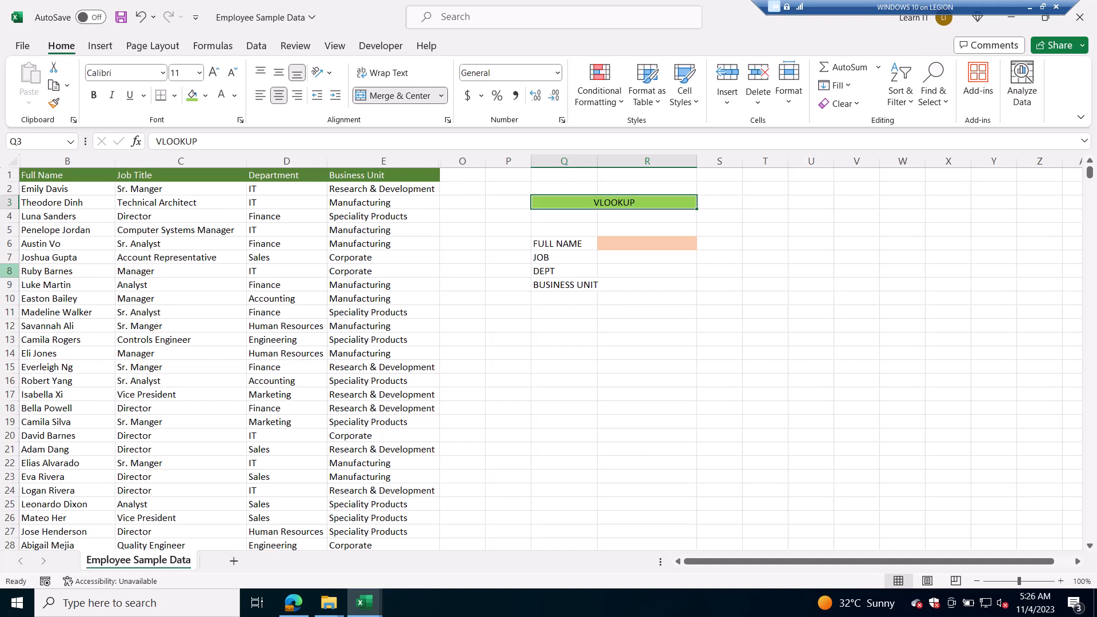
pyautogui.click(66, 189)
pyautogui.click(137, 244)
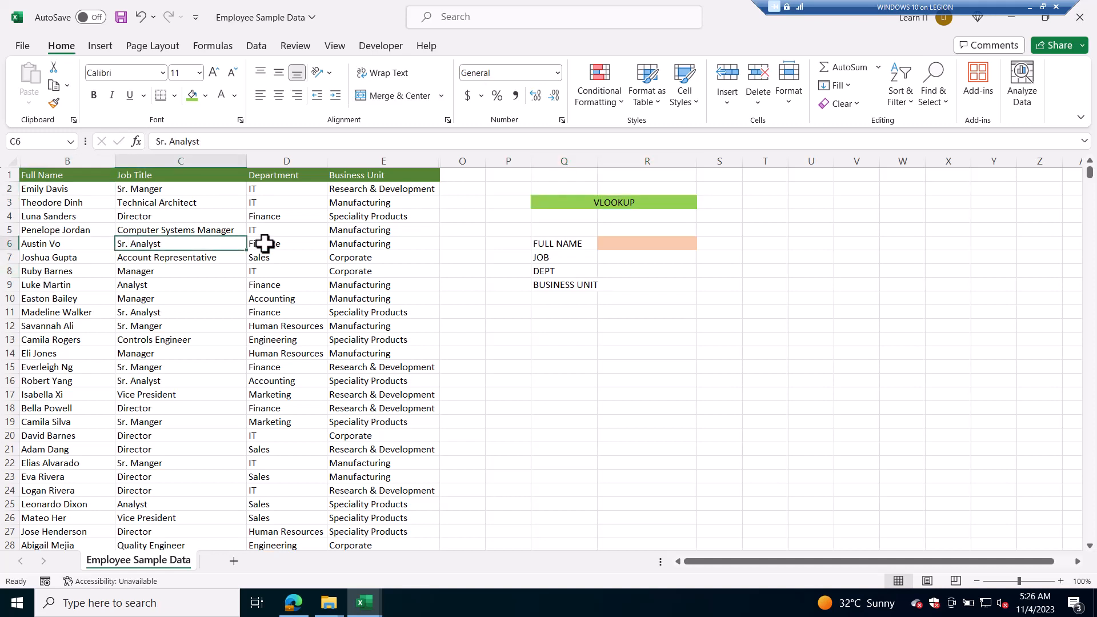
pyautogui.click(263, 244)
pyautogui.click(364, 243)
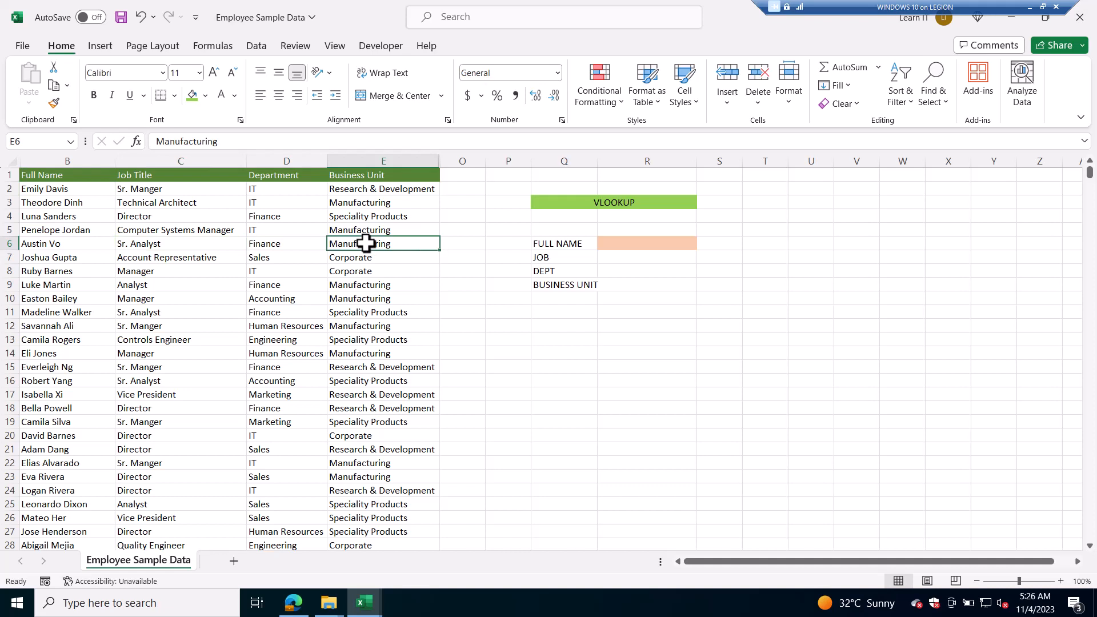
pyautogui.click(616, 246)
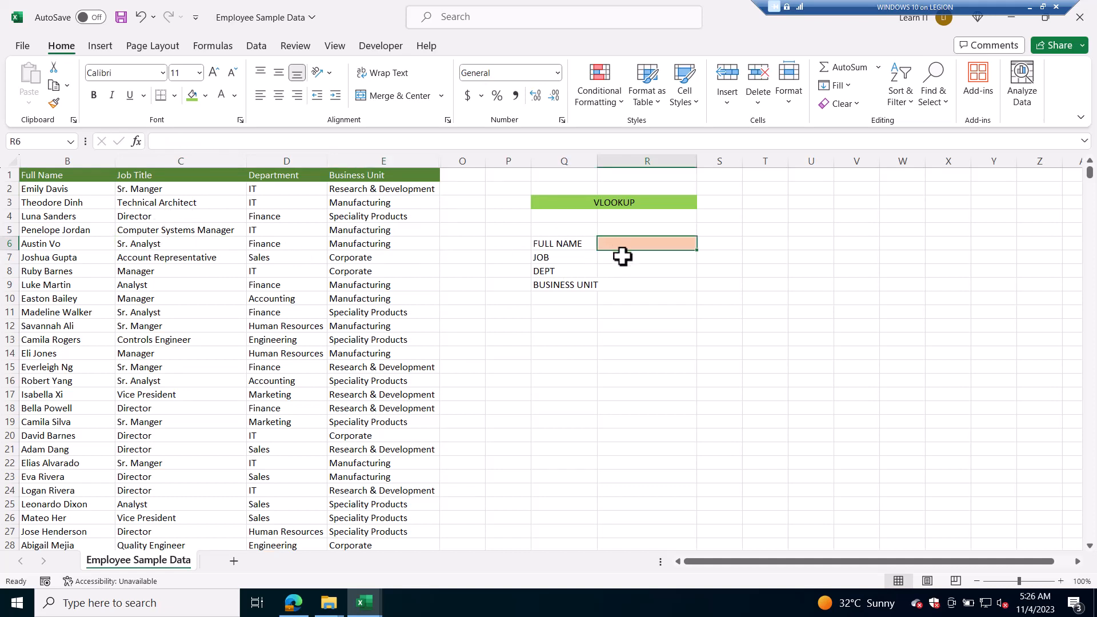
pyautogui.moveTo(620, 256); pyautogui.dragTo(622, 284)
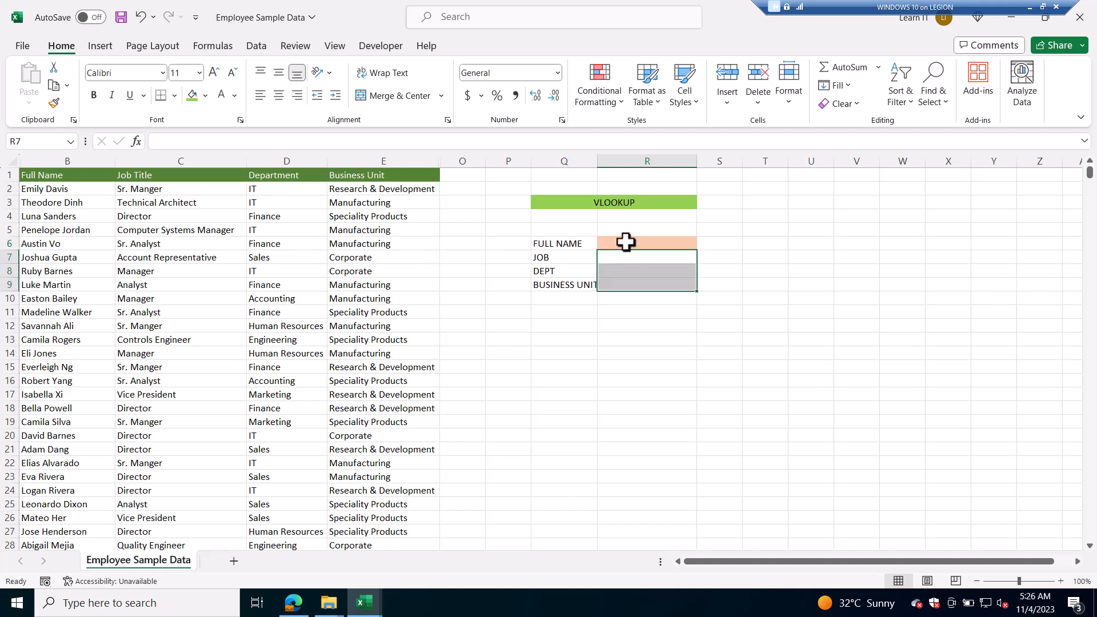
# Enter an employee's full name from the table as the lookup value in cell R6
pyautogui.click(626, 242)
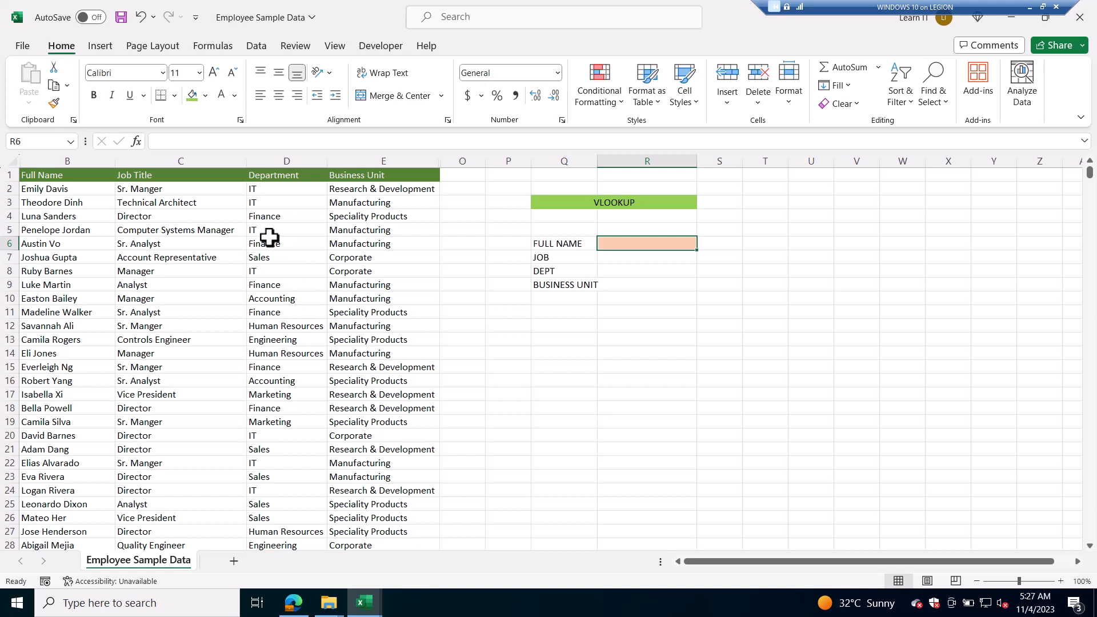
pyautogui.write('LUKE')
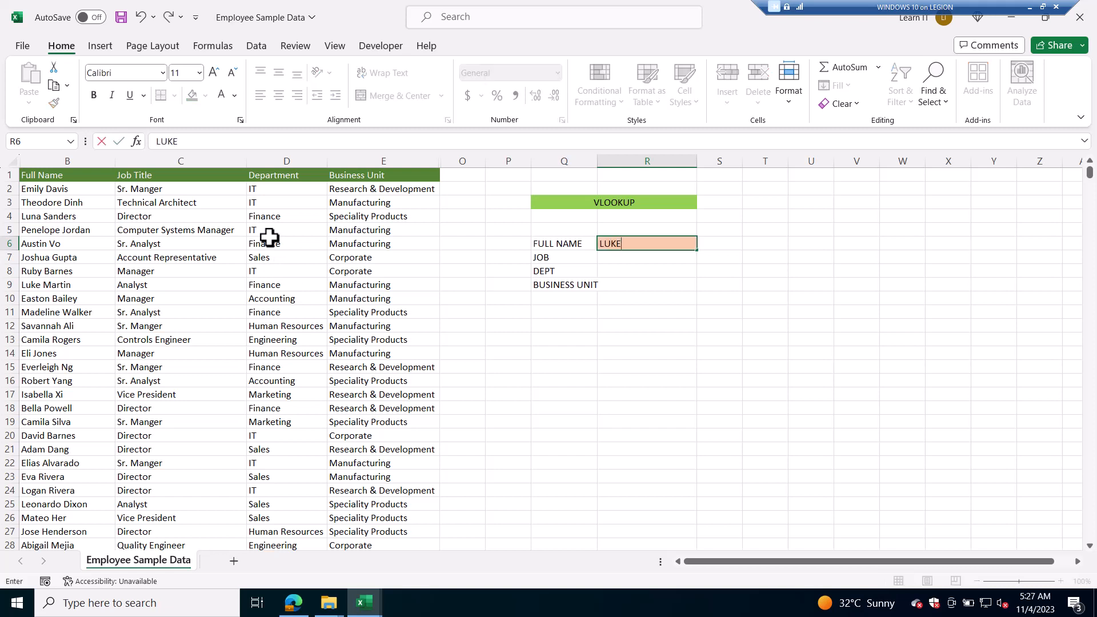
pyautogui.write(' MARTIN')
pyautogui.press('Return')
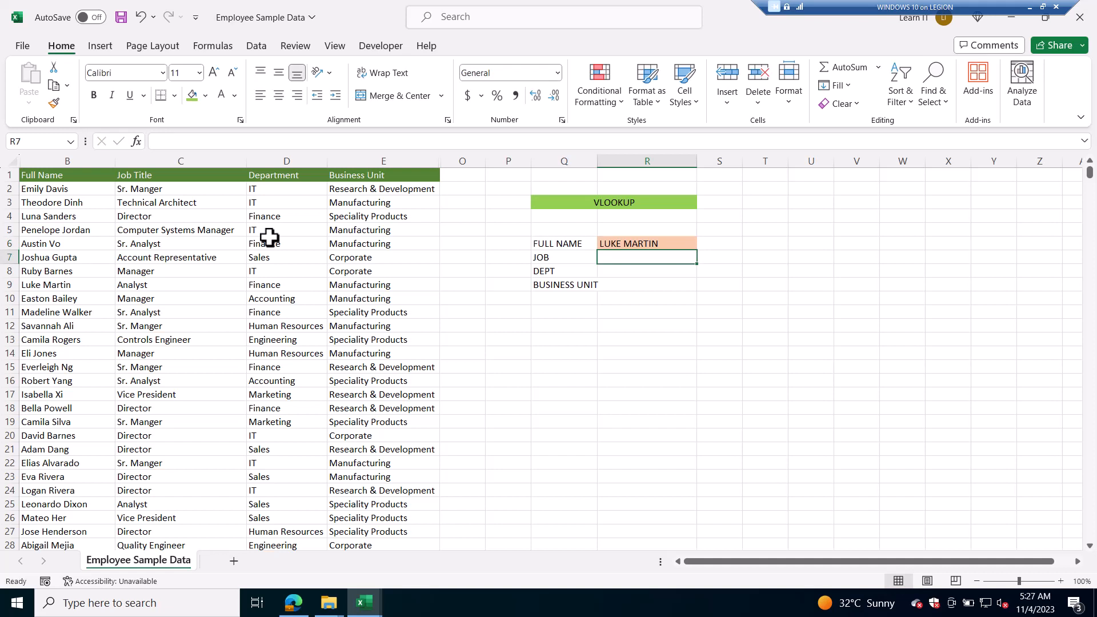
# Write the JOB lookup formula =VLOOKUP(R6,B2:E25,2,0) in cell R7
pyautogui.write('=VLO')
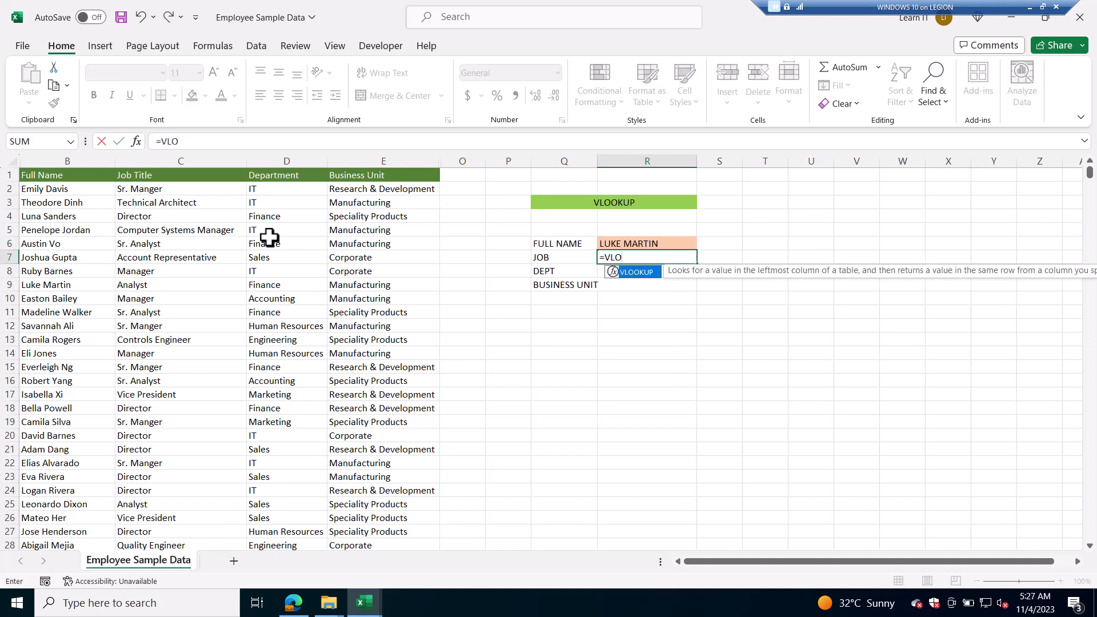
pyautogui.write('OKUP(')
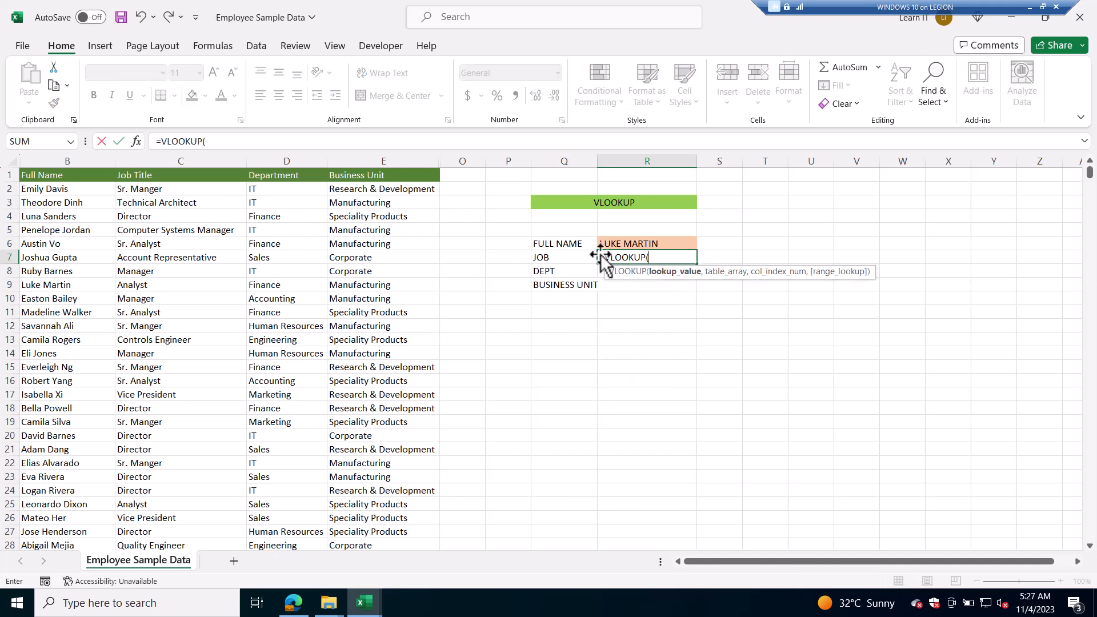
pyautogui.click(621, 244)
pyautogui.write(',')
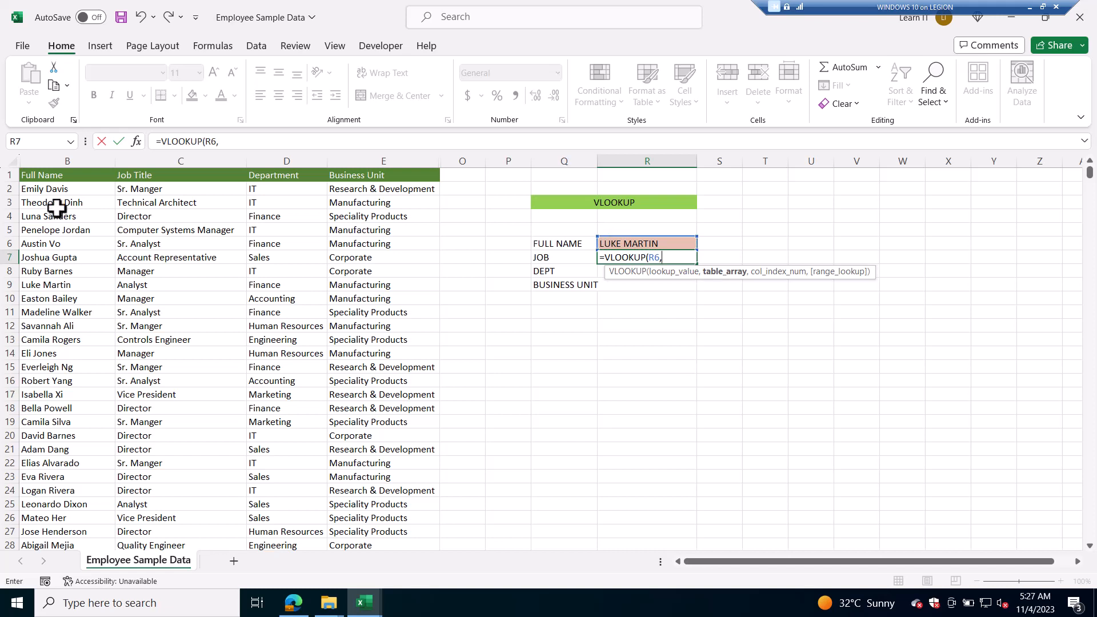
pyautogui.moveTo(59, 188); pyautogui.dragTo(371, 501)
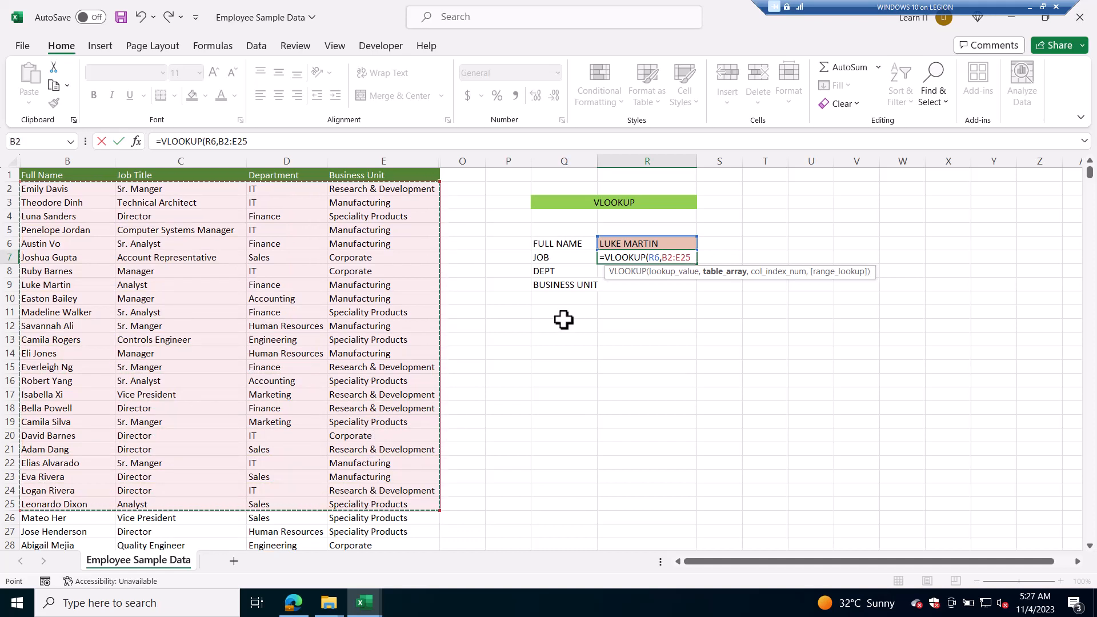
pyautogui.write(',')
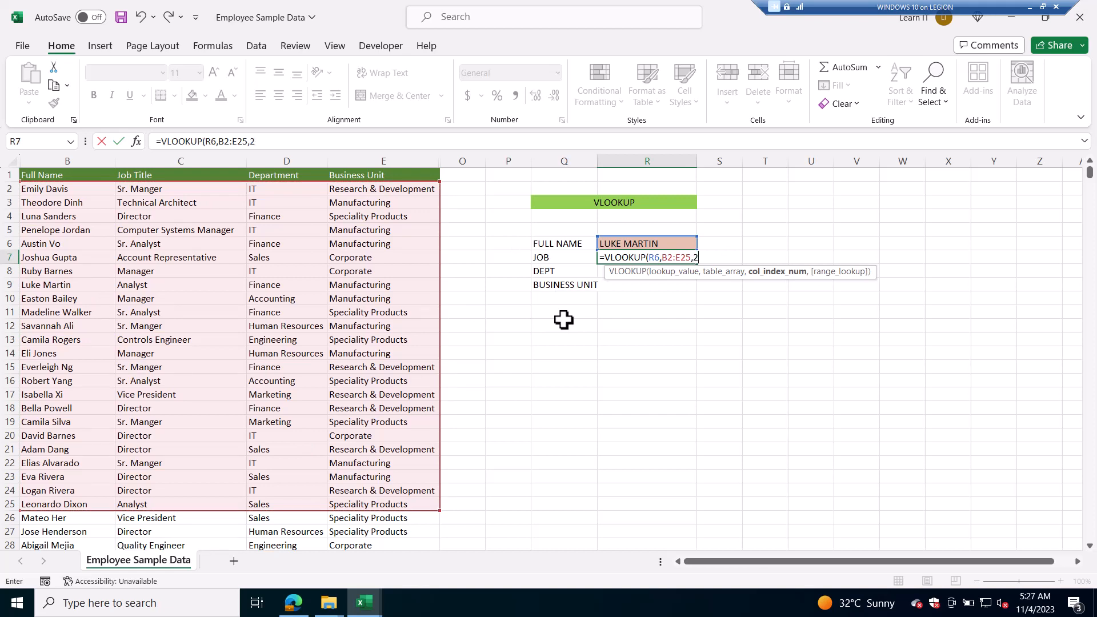
pyautogui.write('2,')
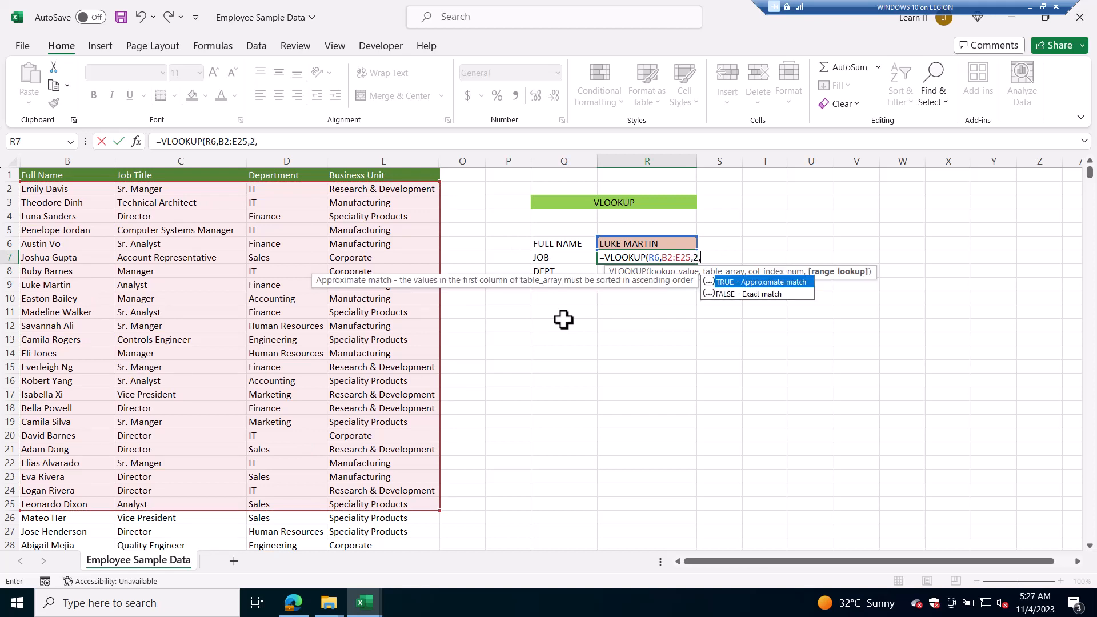
pyautogui.write('0)')
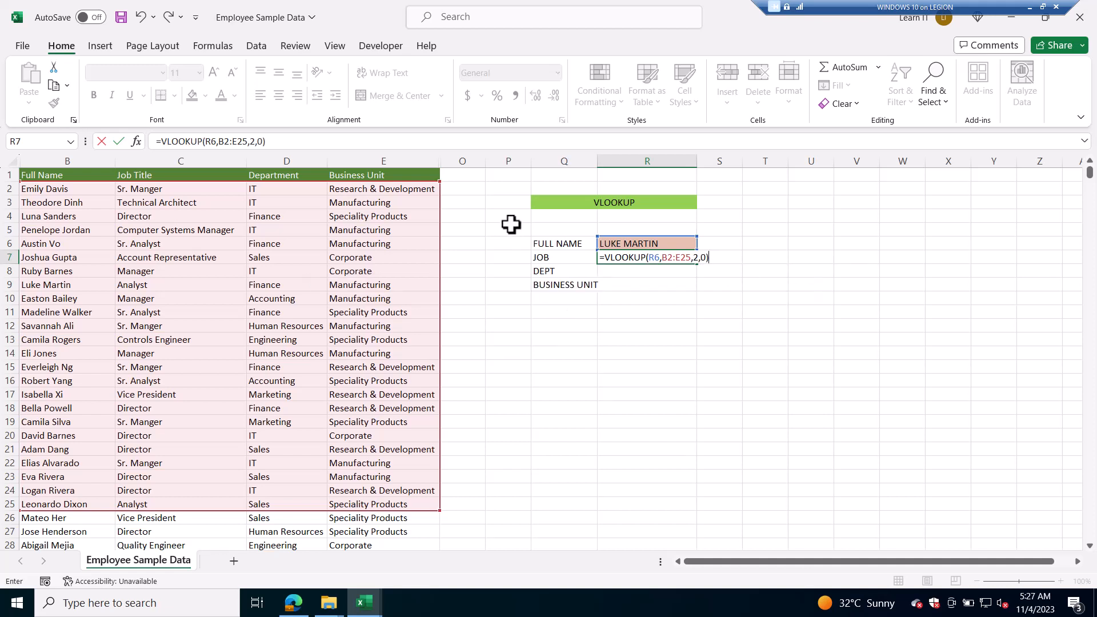
# Make the references in the R7 formula absolute as $R$6 and $B$2:$E$25, and commit the formula
pyautogui.moveTo(684, 264); pyautogui.dragTo(665, 264)
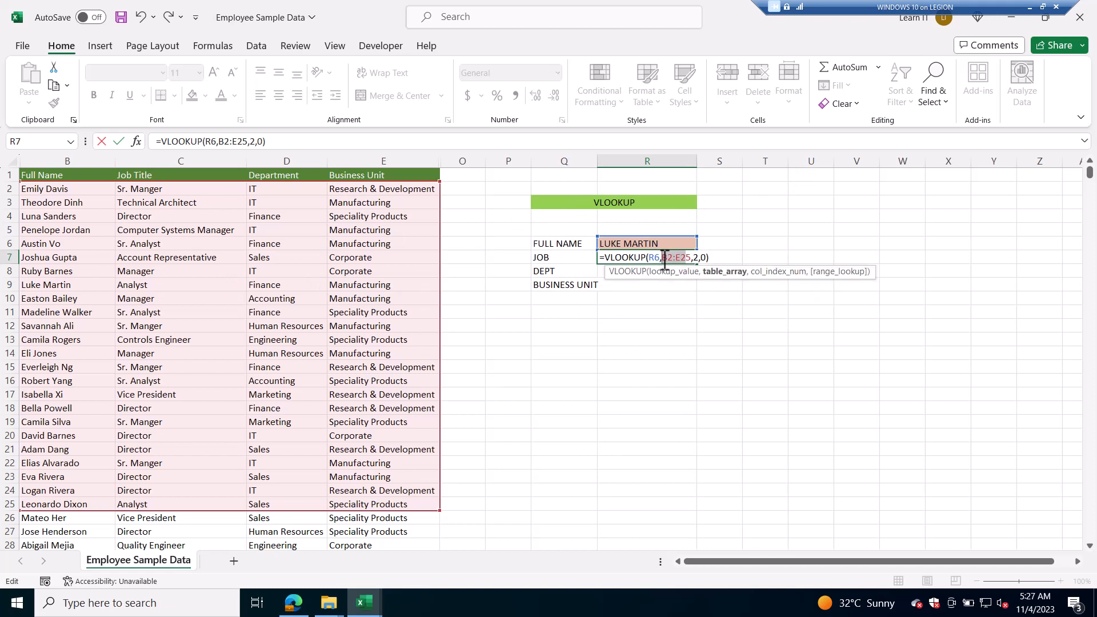
pyautogui.press('F4')
pyautogui.click(656, 257)
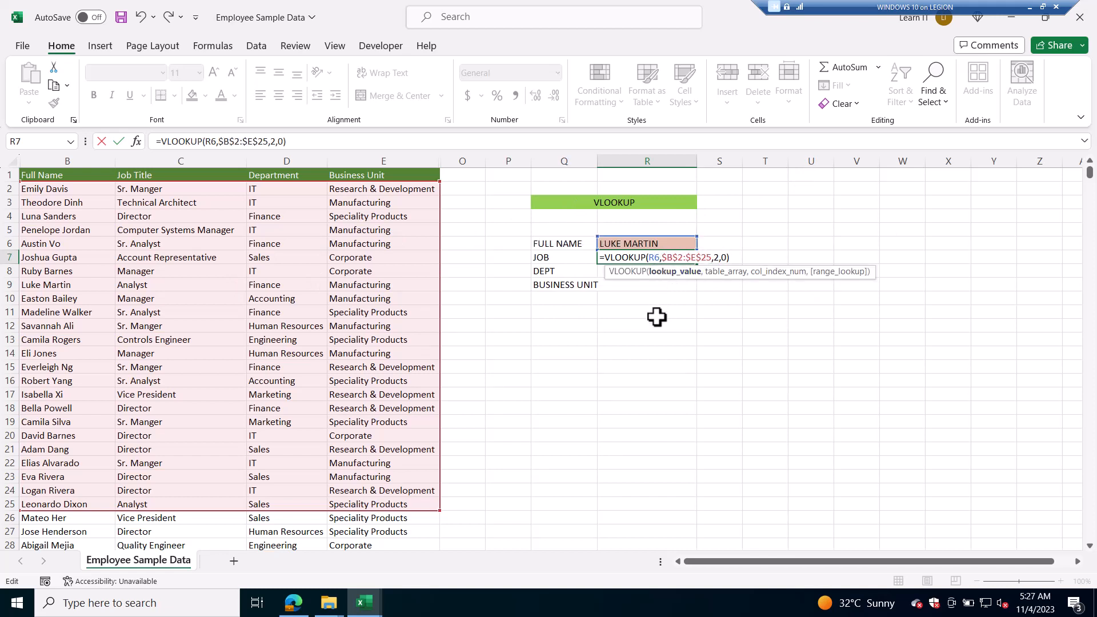
pyautogui.press('F4')
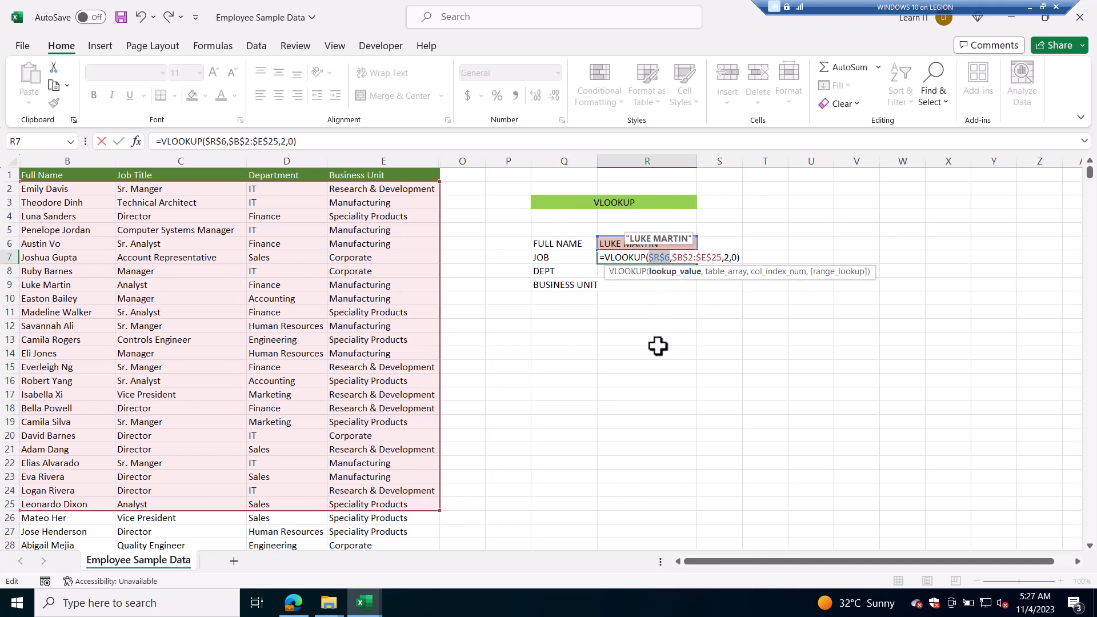
pyautogui.press('Return')
# Copy the R7 formula down through R9 and set the column index of the DEPT formula in R8 to 3
pyautogui.click(657, 263)
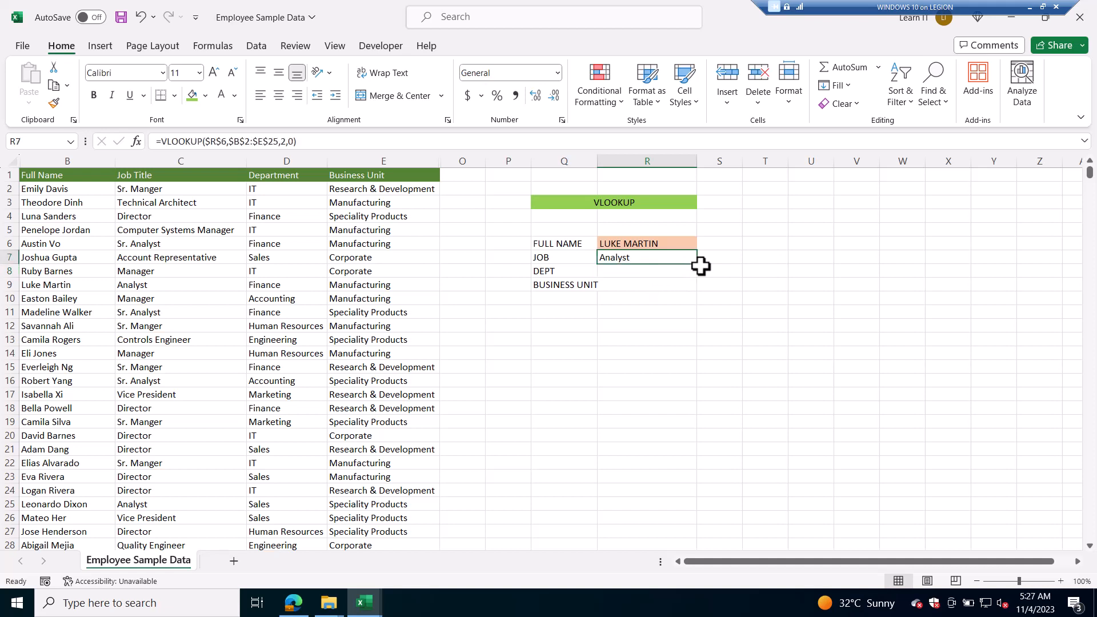
pyautogui.moveTo(696, 263); pyautogui.dragTo(696, 293)
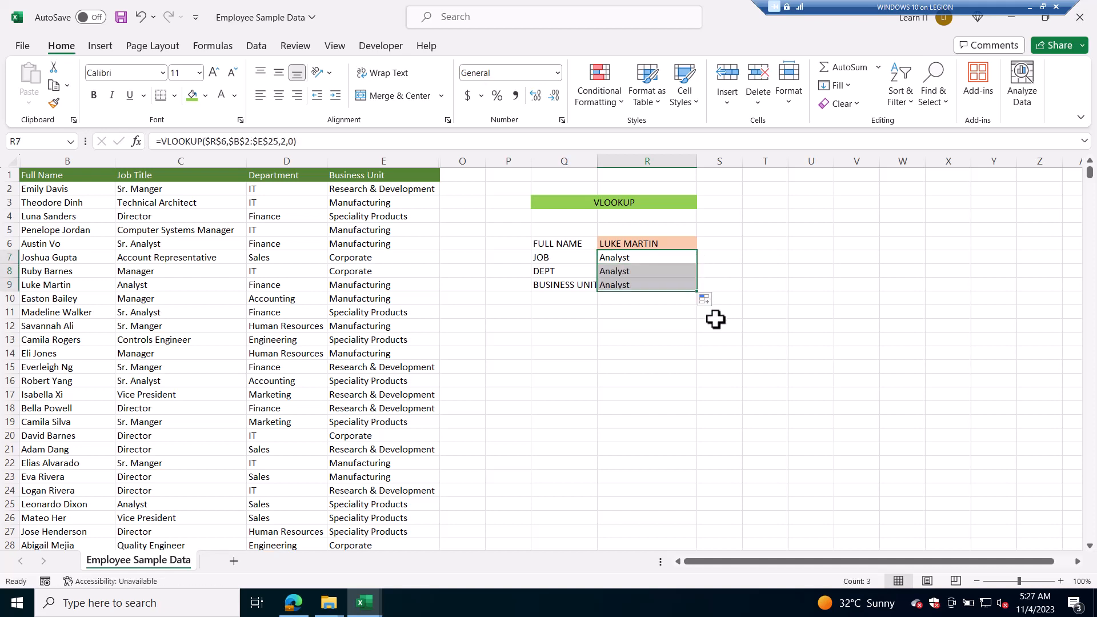
pyautogui.doubleClick(646, 271)
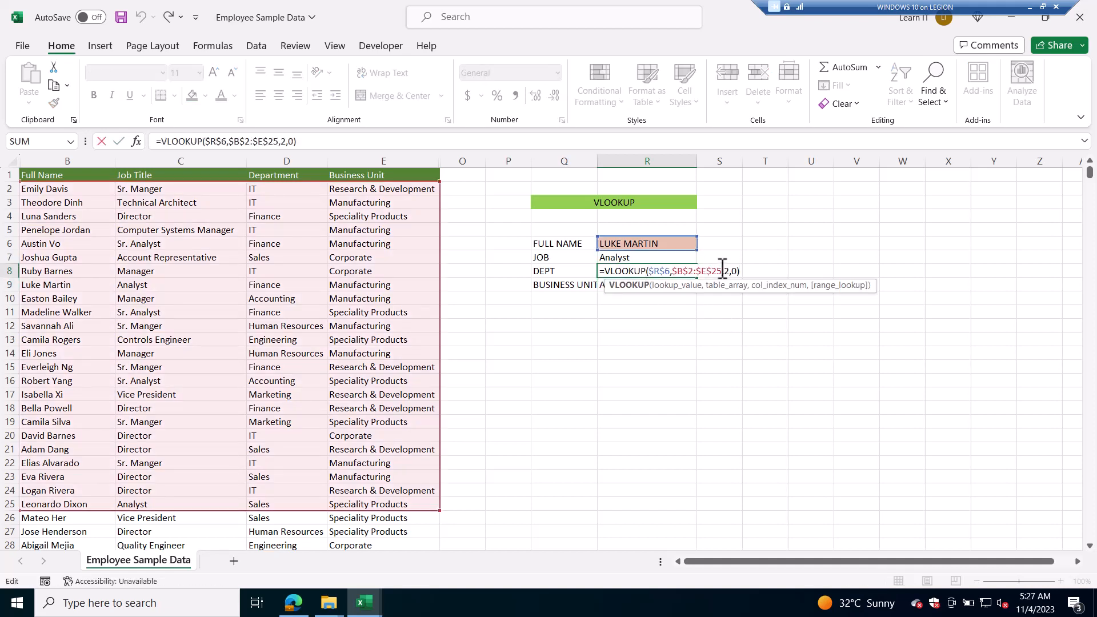
pyautogui.click(730, 271)
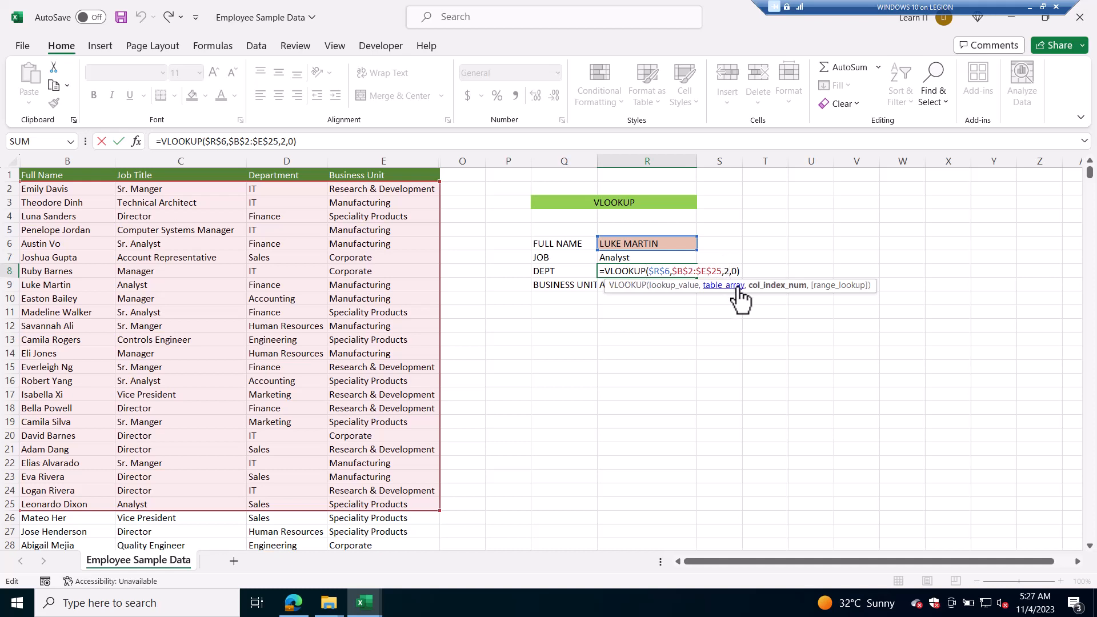
pyautogui.press('BackSpace')
pyautogui.write('3')
pyautogui.press('Return')
# Set the column index of the BUSINESS UNIT formula in R9 to 4
pyautogui.doubleClick(632, 284)
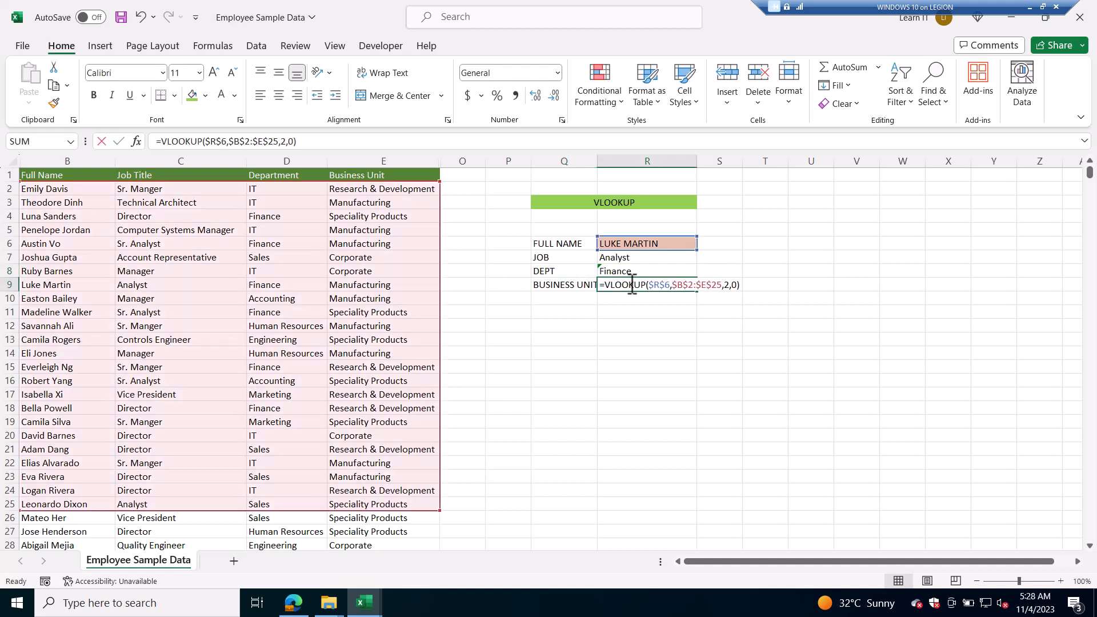
pyautogui.click(730, 284)
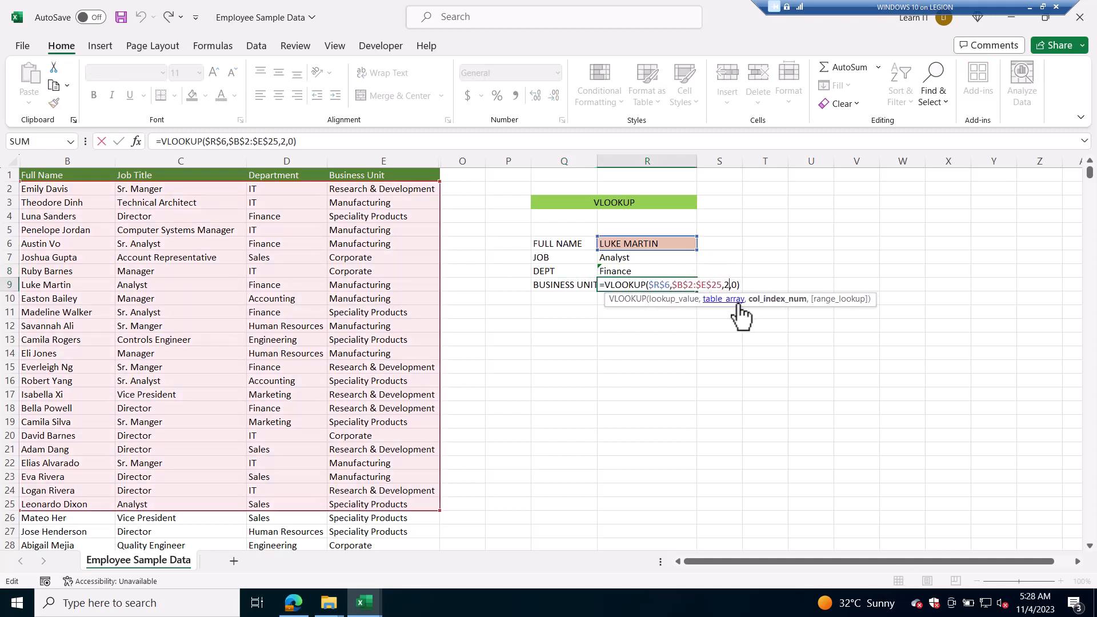
pyautogui.press('BackSpace')
pyautogui.write('4')
pyautogui.press('Return')
pyautogui.moveTo(656, 259); pyautogui.dragTo(649, 282)
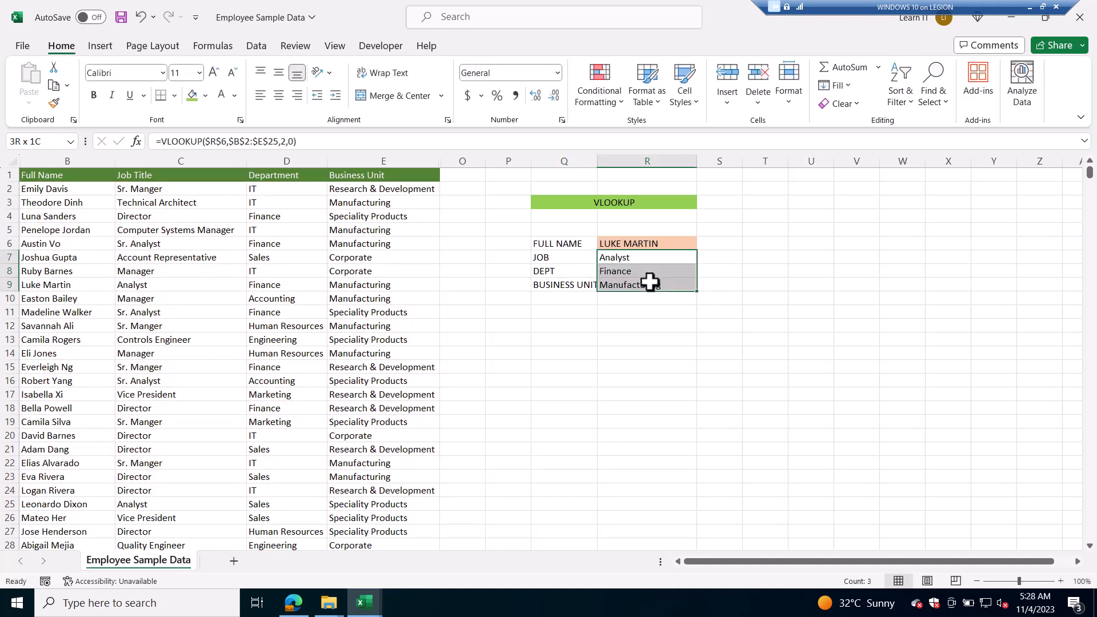
# Shorten the lookup value in cell R6 to the employee's first name only
pyautogui.click(652, 244)
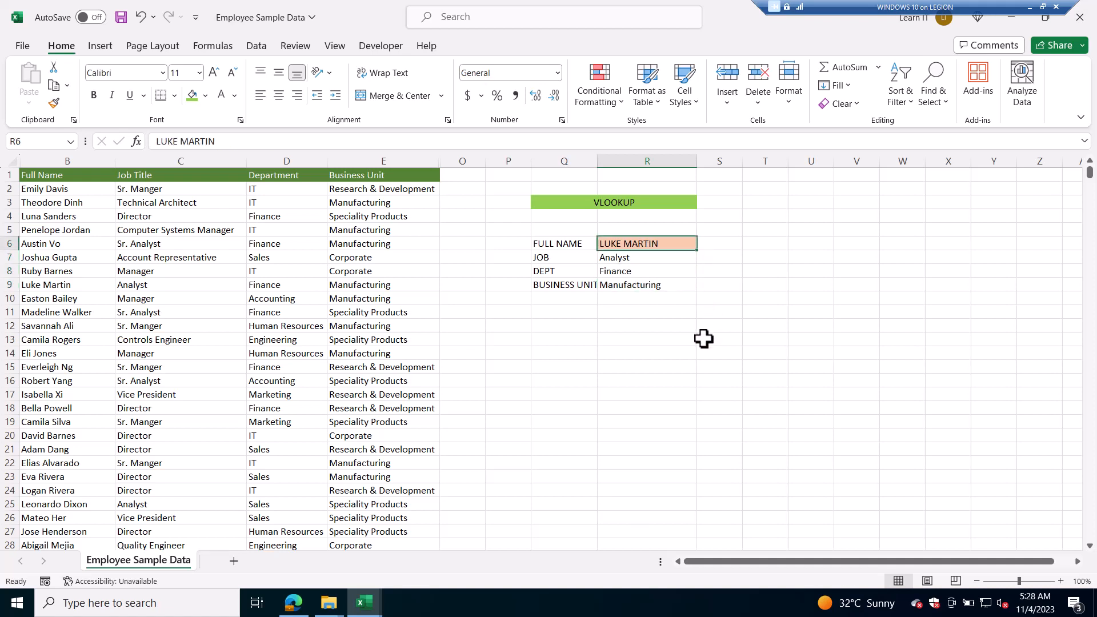
pyautogui.doubleClick(672, 245)
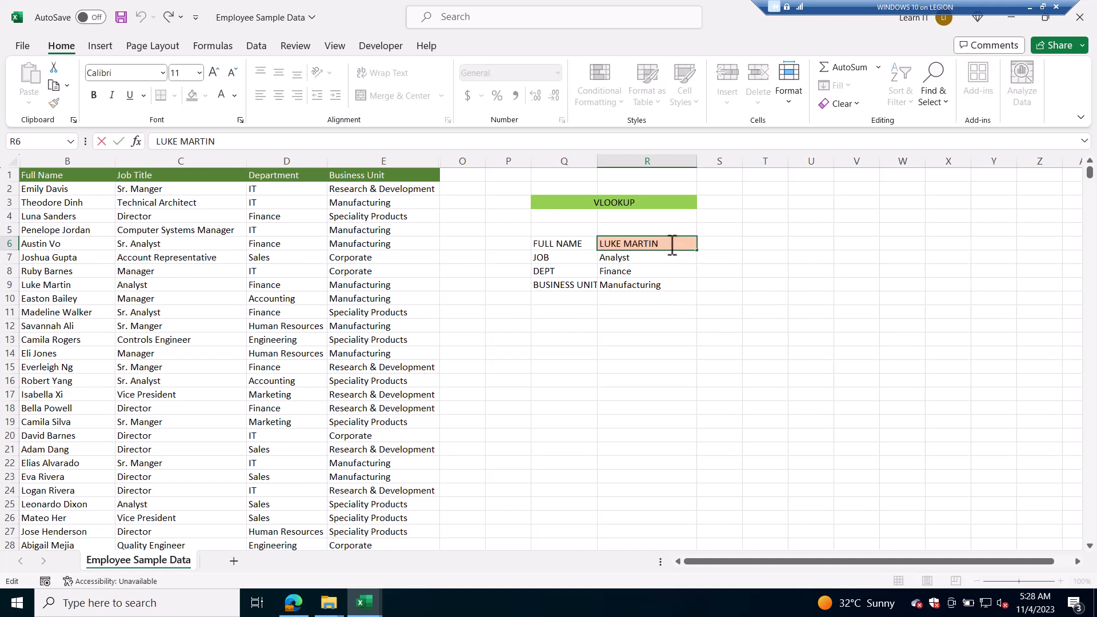
pyautogui.press('BackSpace')
pyautogui.press('BackSpace')
pyautogui.press('BackSpace')
pyautogui.press('BackSpace')
pyautogui.press('BackSpace')
pyautogui.press('BackSpace')
pyautogui.press('Return')
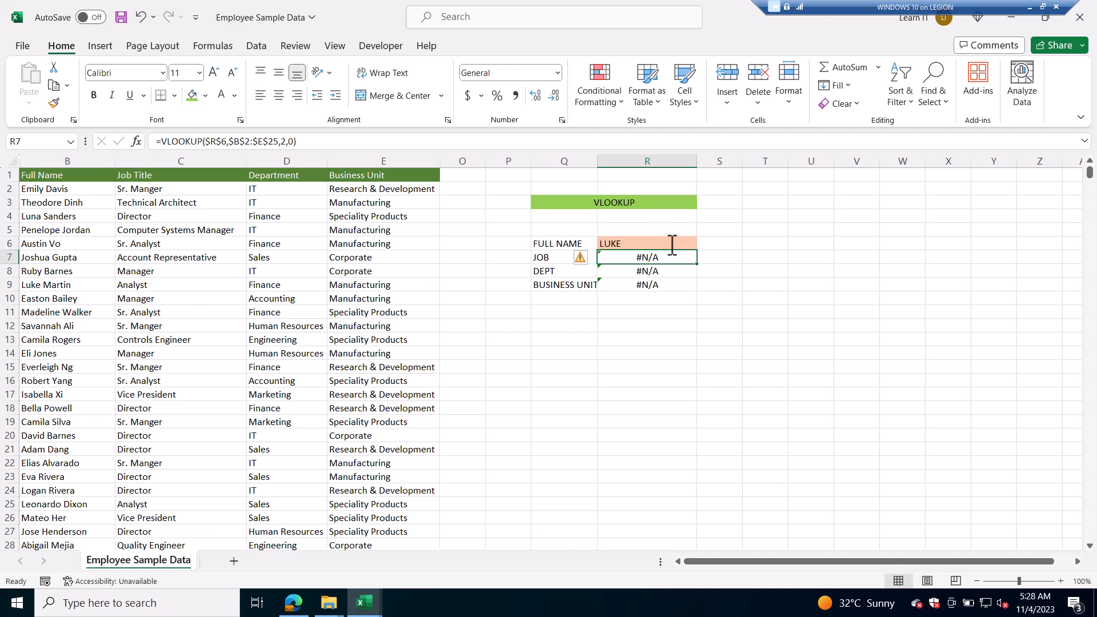
pyautogui.click(671, 245)
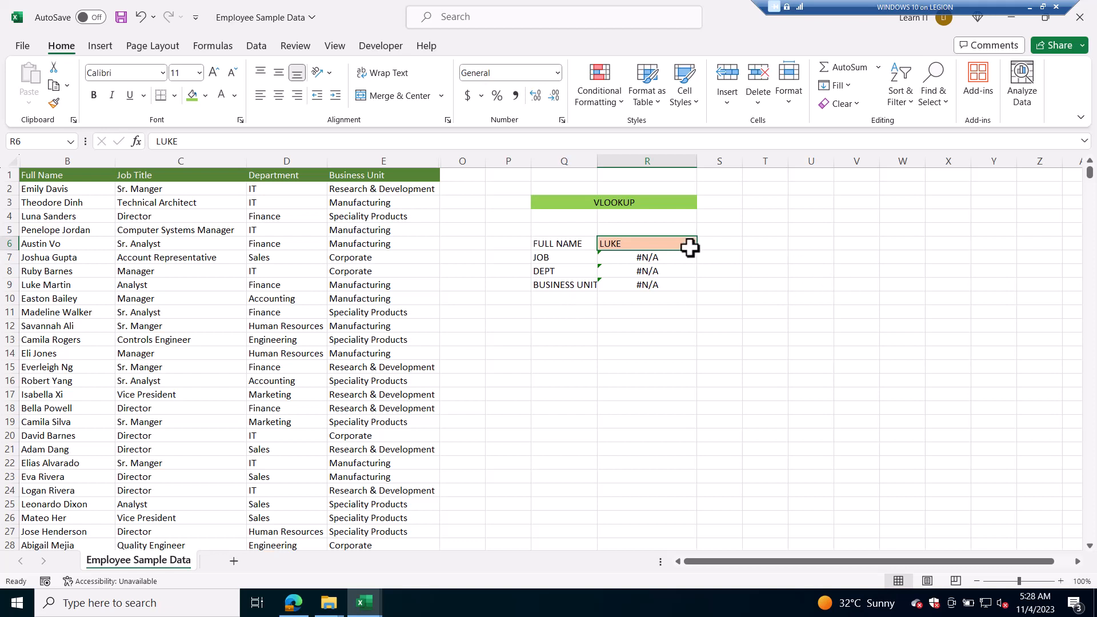
pyautogui.doubleClick(659, 245)
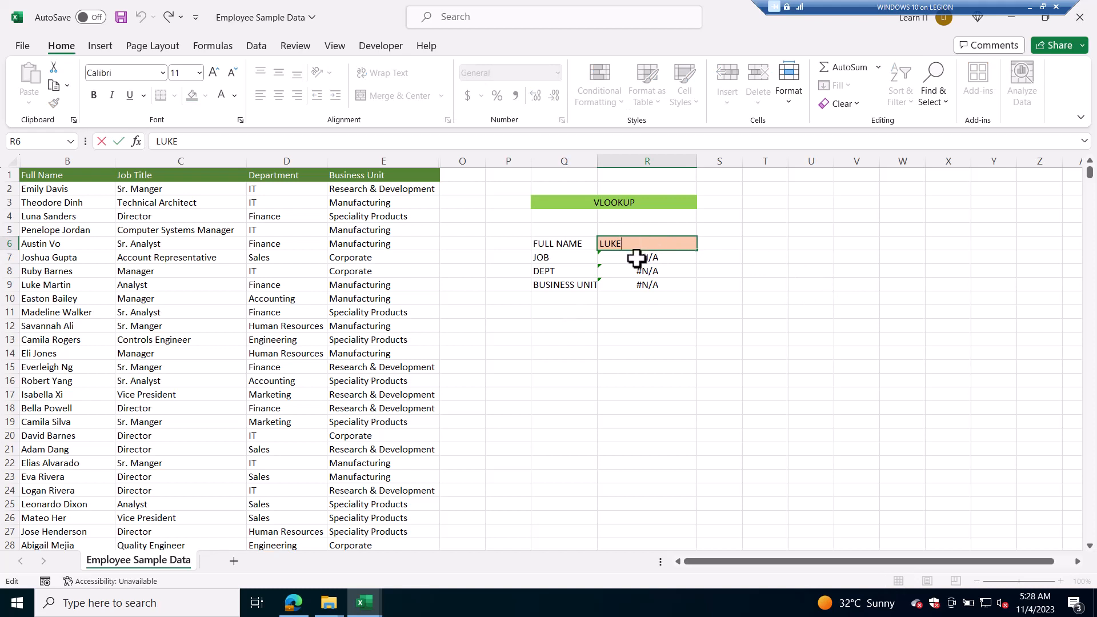
pyautogui.click(640, 327)
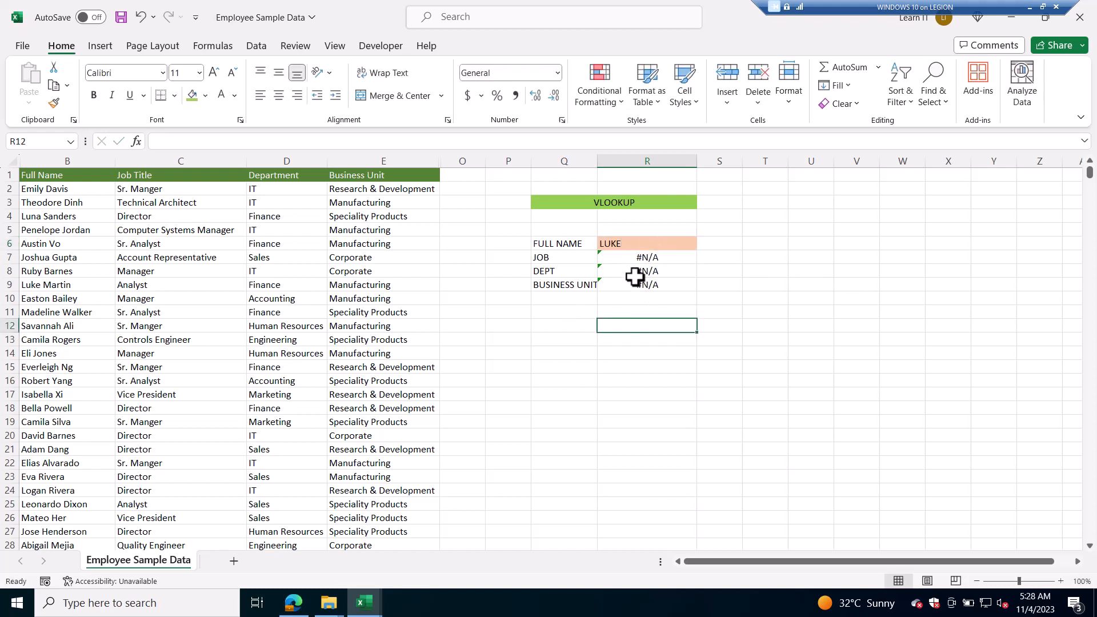
# Append the wildcard &"*" to the $R$6 lookup value in the JOB formula in R7 and commit it
pyautogui.click(629, 257)
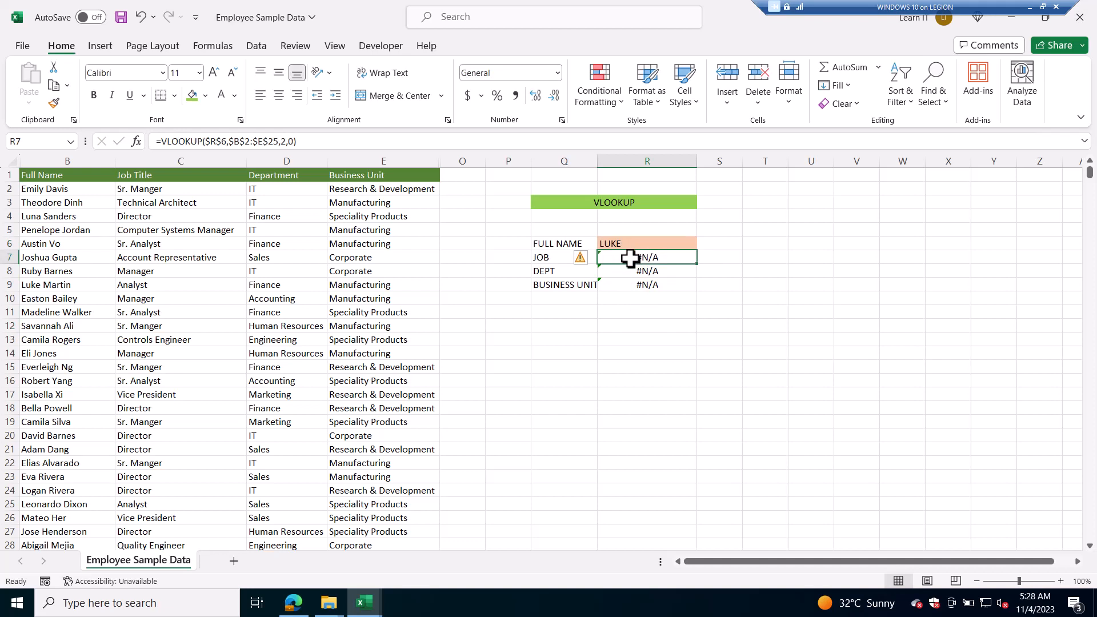
pyautogui.doubleClick(630, 258)
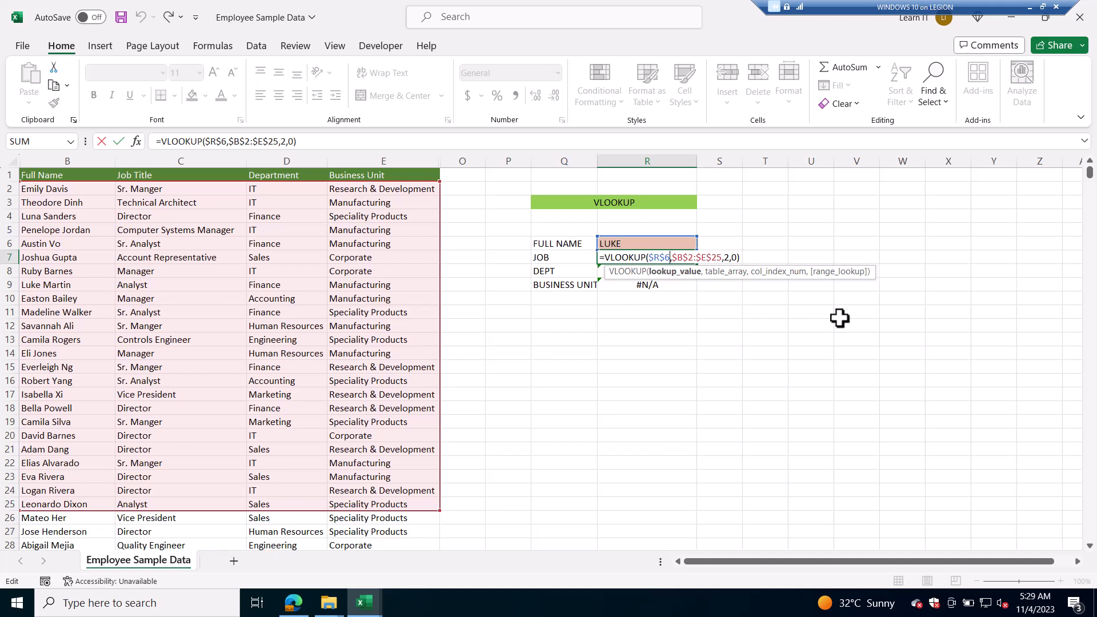
pyautogui.write('&')
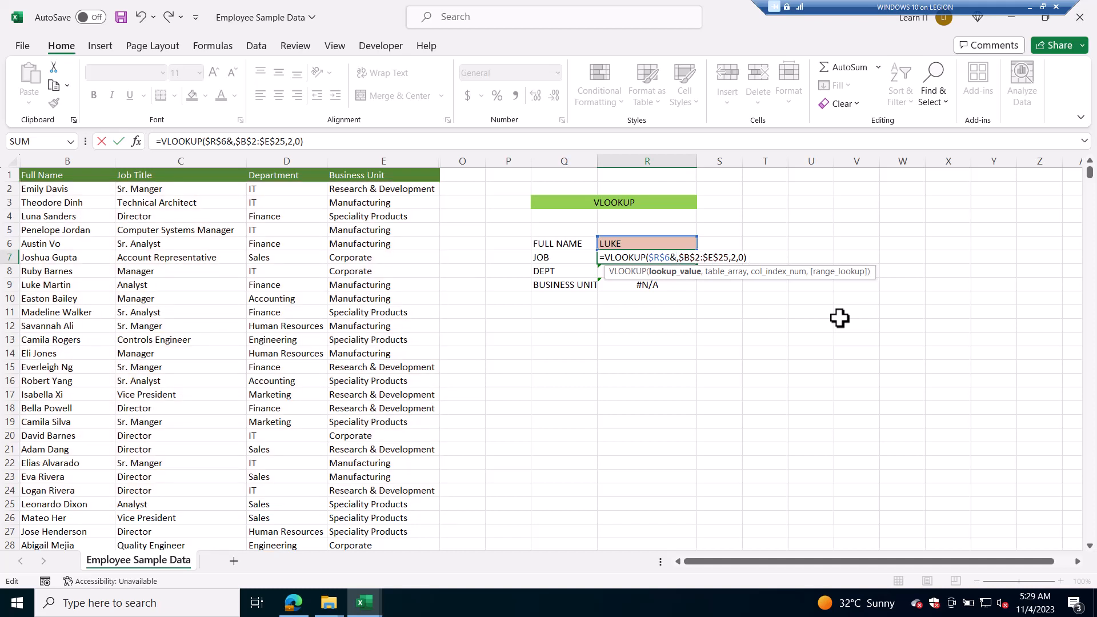
pyautogui.write('"')
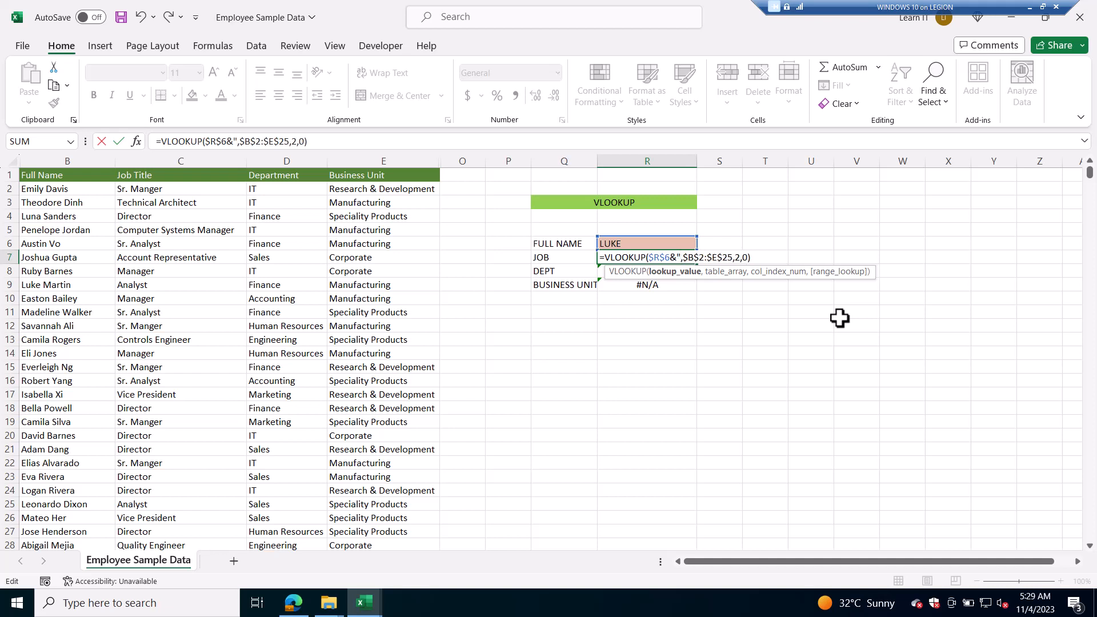
pyautogui.write('*')
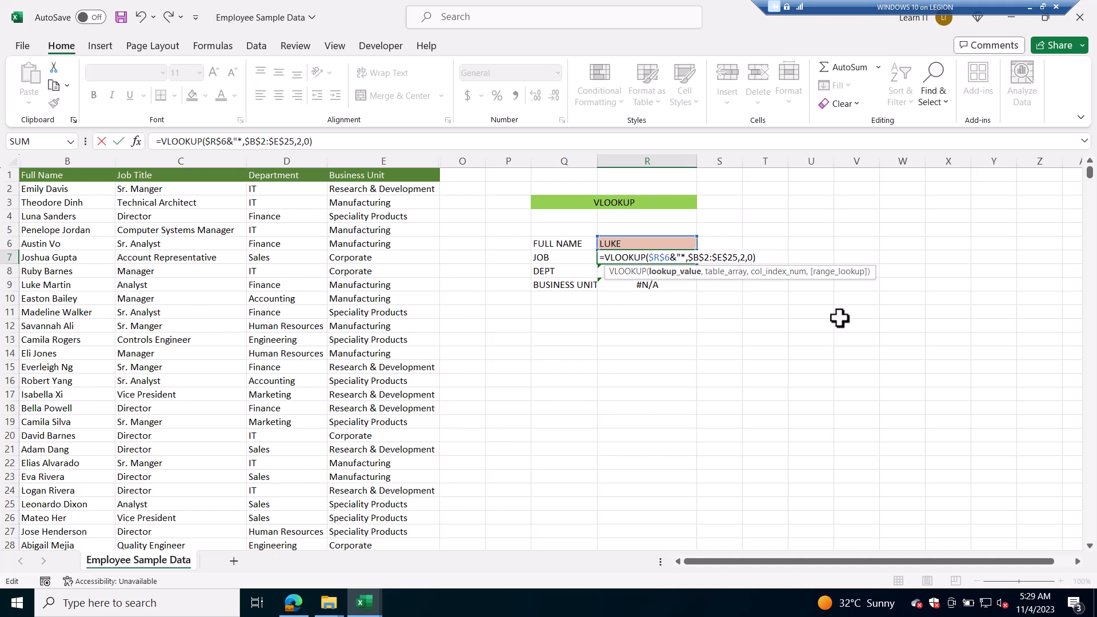
pyautogui.write('"')
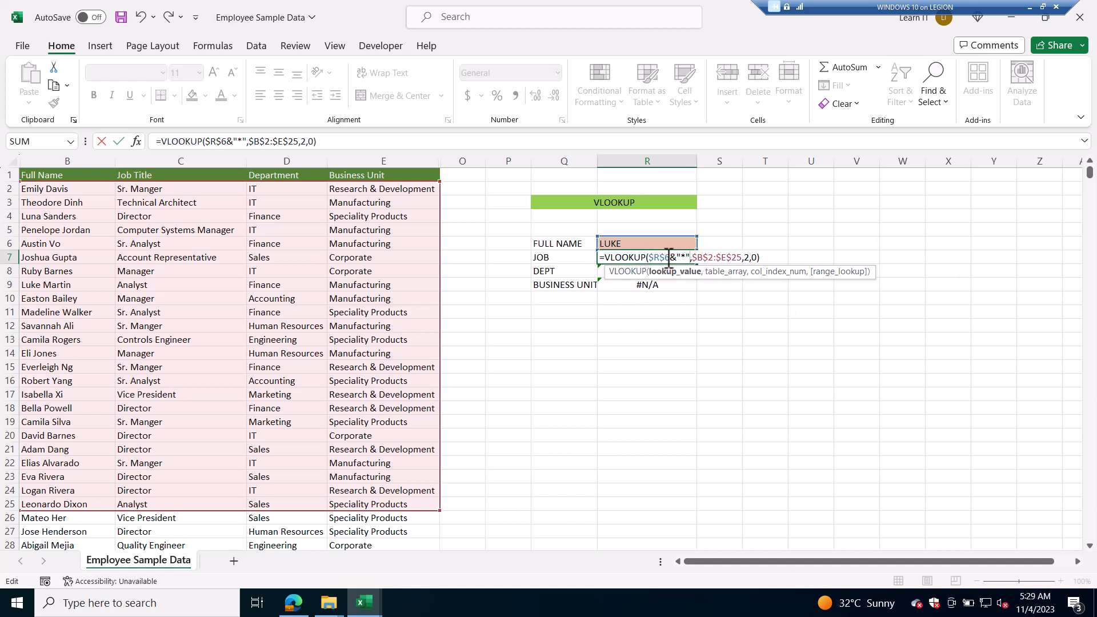
pyautogui.moveTo(648, 257); pyautogui.dragTo(688, 257)
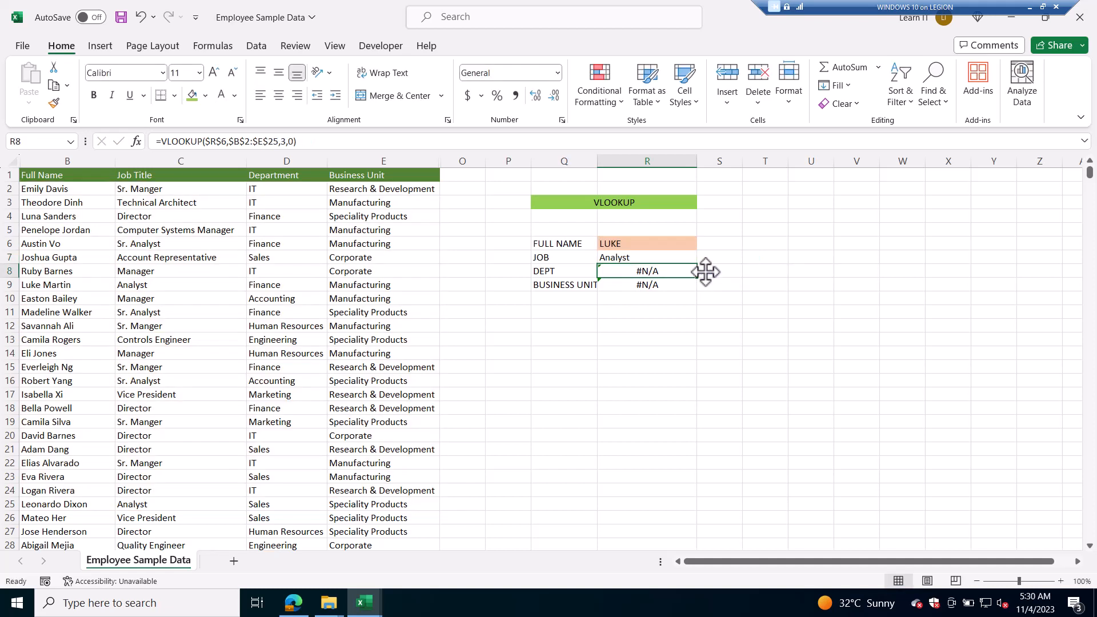
# Replace the lookup value in cell R6 with only the last name of the employee listed in row 9
pyautogui.doubleClick(638, 244)
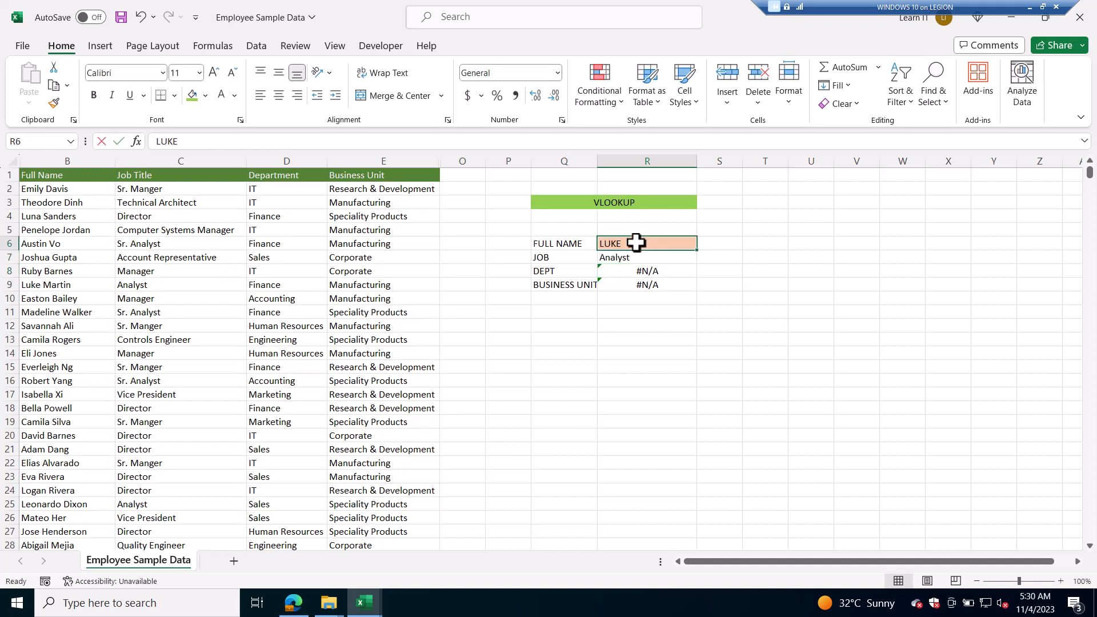
pyautogui.press('BackSpace')
pyautogui.press('BackSpace')
pyautogui.press('BackSpace')
pyautogui.press('BackSpace')
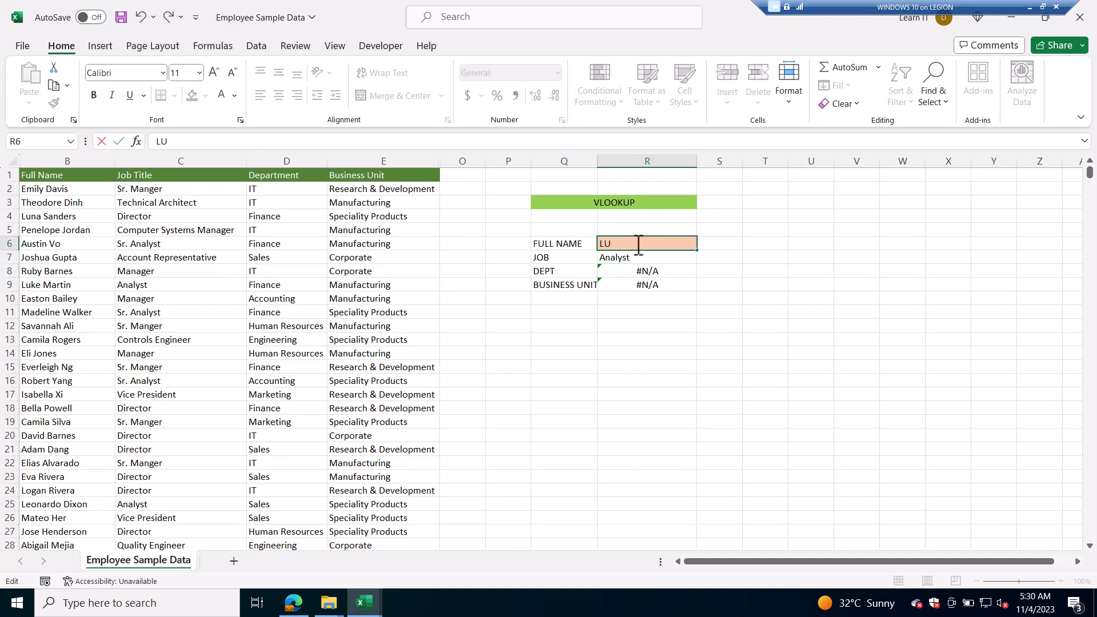
pyautogui.write('MARTIN')
pyautogui.press('Return')
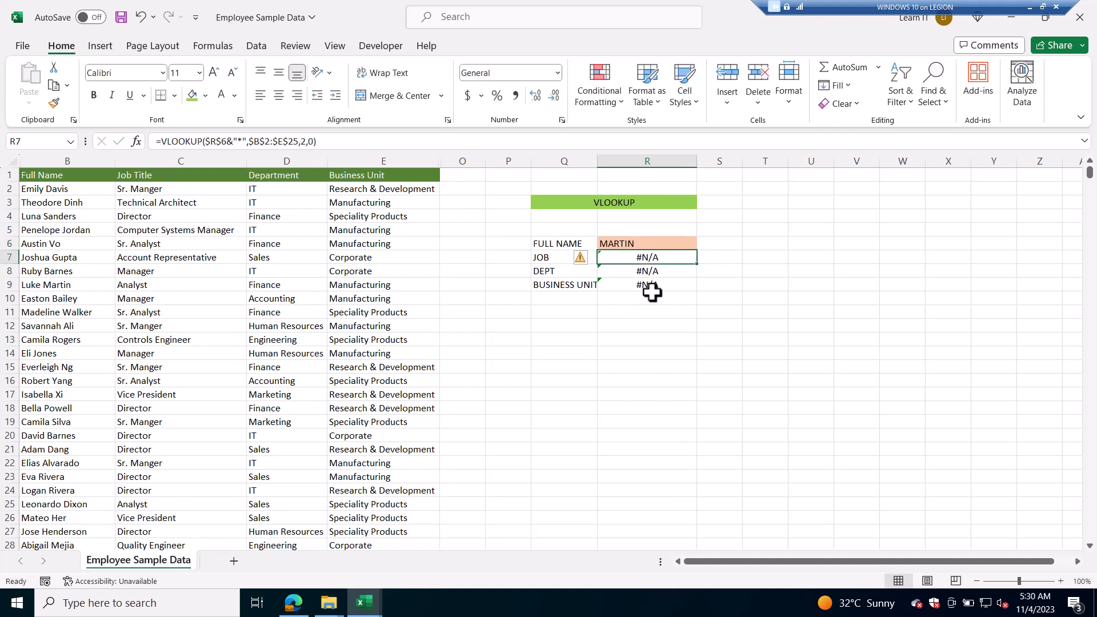
# Add the wildcard "*"& before $R$6 in the R7 formula so the lookup value reads "*"&$R$6&"*"
pyautogui.click(643, 244)
pyautogui.click(645, 257)
pyautogui.doubleClick(642, 258)
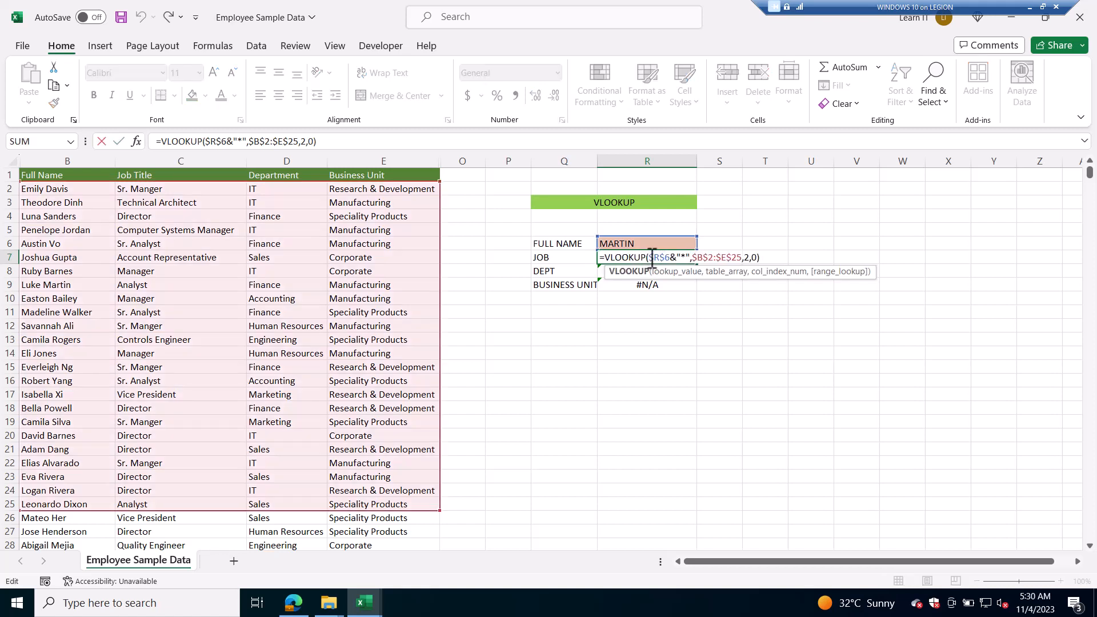
pyautogui.click(674, 258)
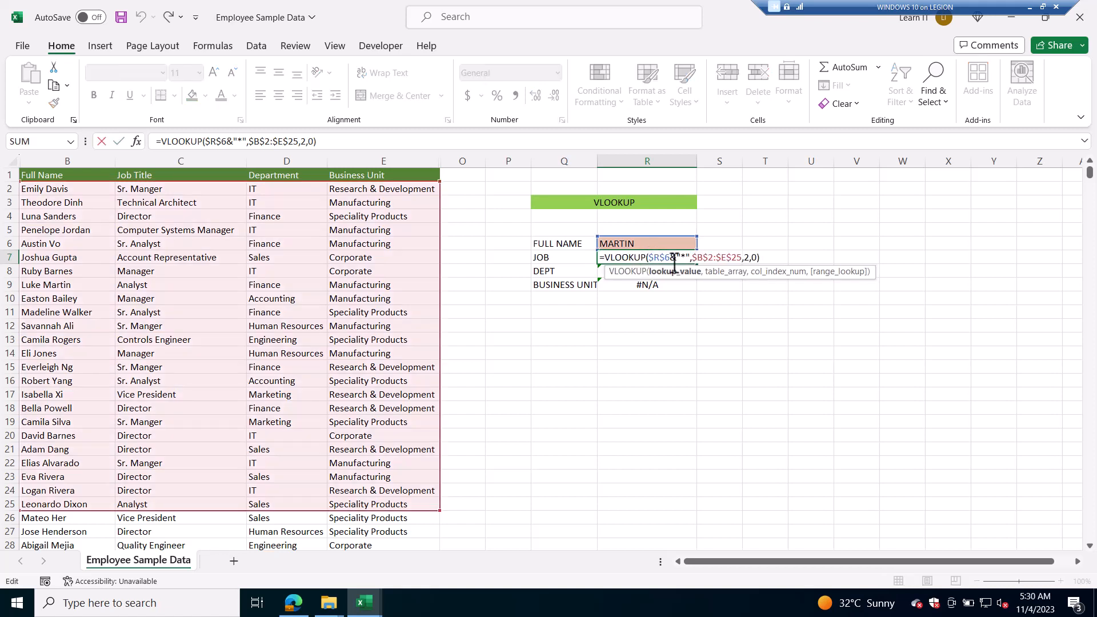
pyautogui.press('Left')
pyautogui.press('Left')
pyautogui.press('Left')
pyautogui.press('Left')
pyautogui.write('"*')
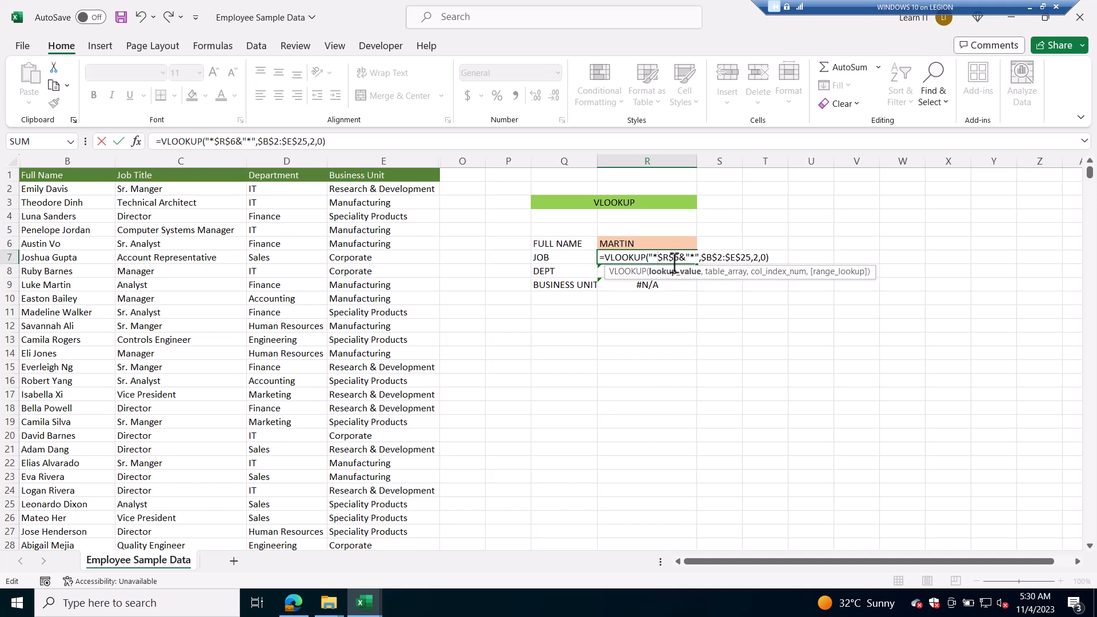
pyautogui.write('"&')
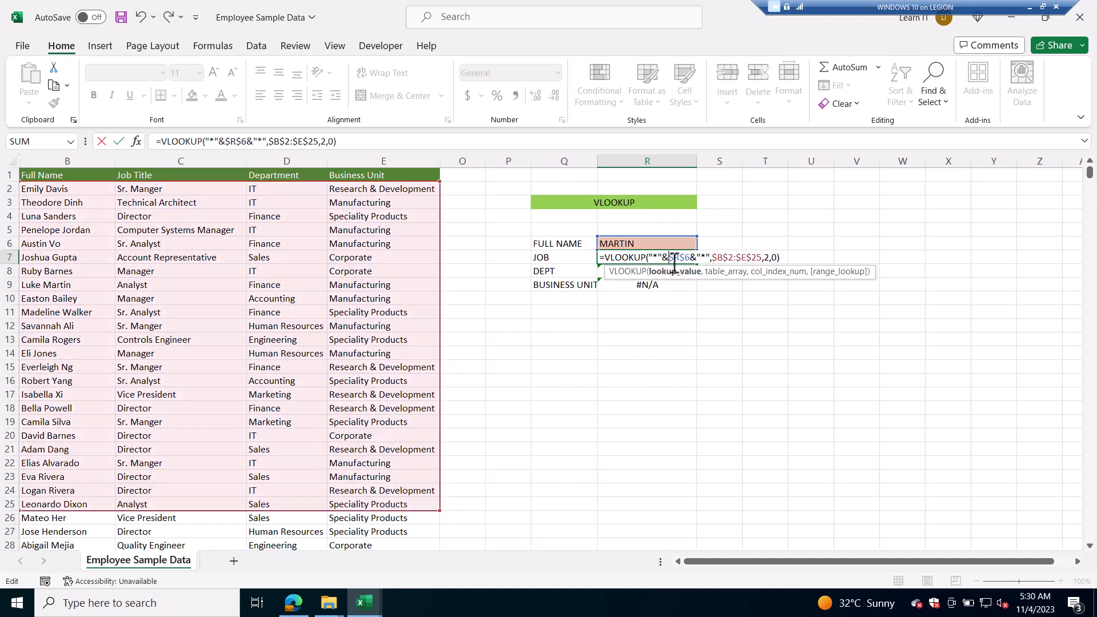
pyautogui.press('Return')
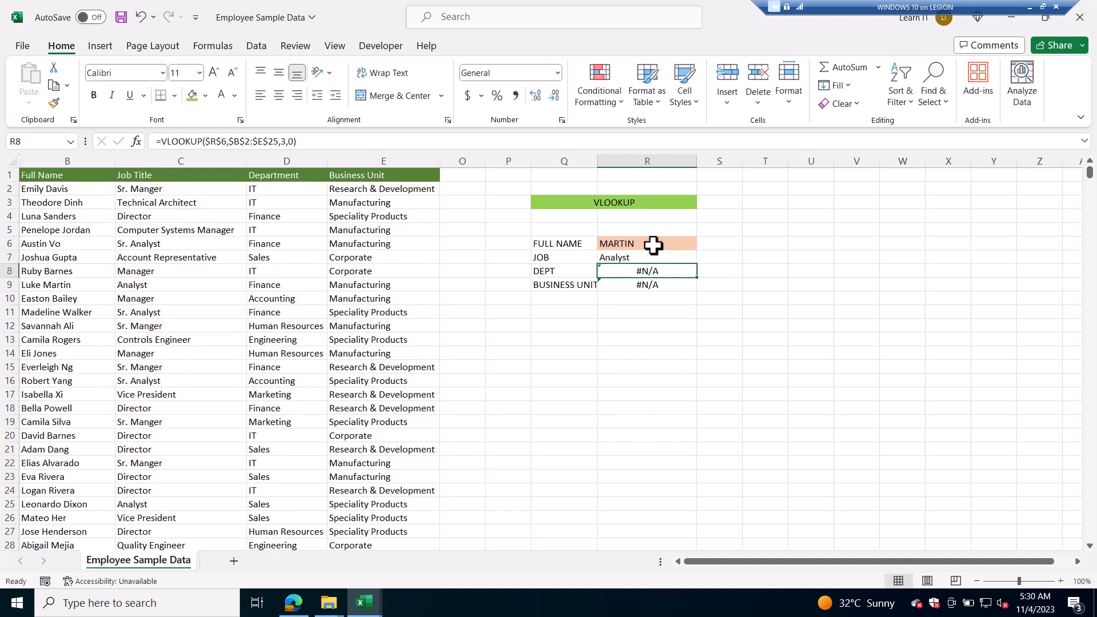
# Copy the wildcard JOB formula from R7 down through R9
pyautogui.click(653, 245)
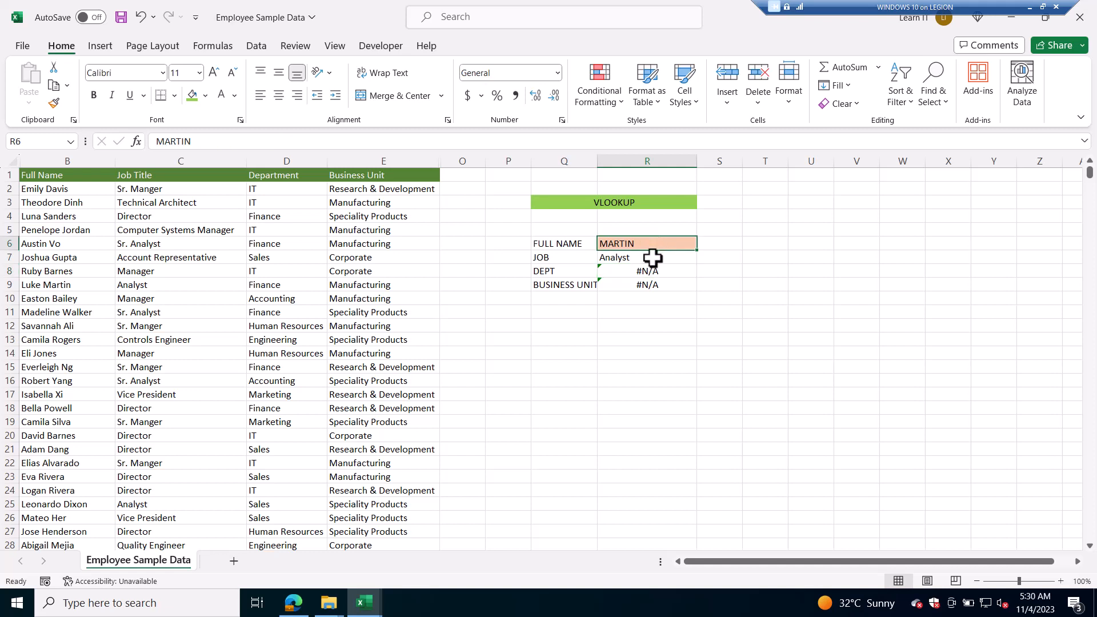
pyautogui.click(651, 257)
pyautogui.moveTo(697, 264); pyautogui.dragTo(689, 288)
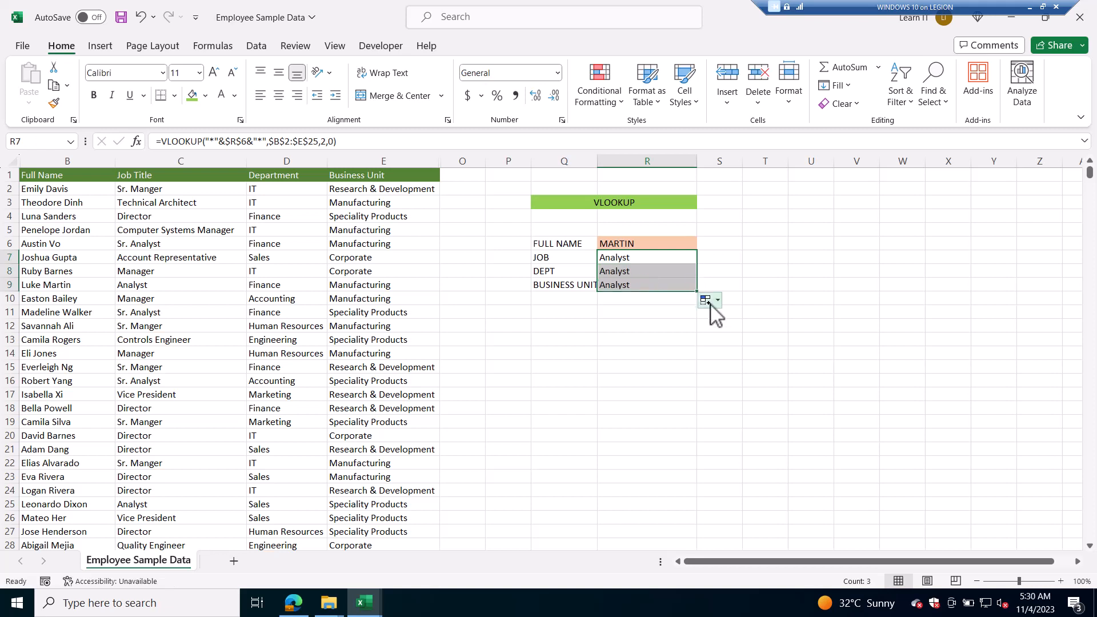
# Set the column index of the wildcard DEPT formula in R8 to 3
pyautogui.doubleClick(648, 271)
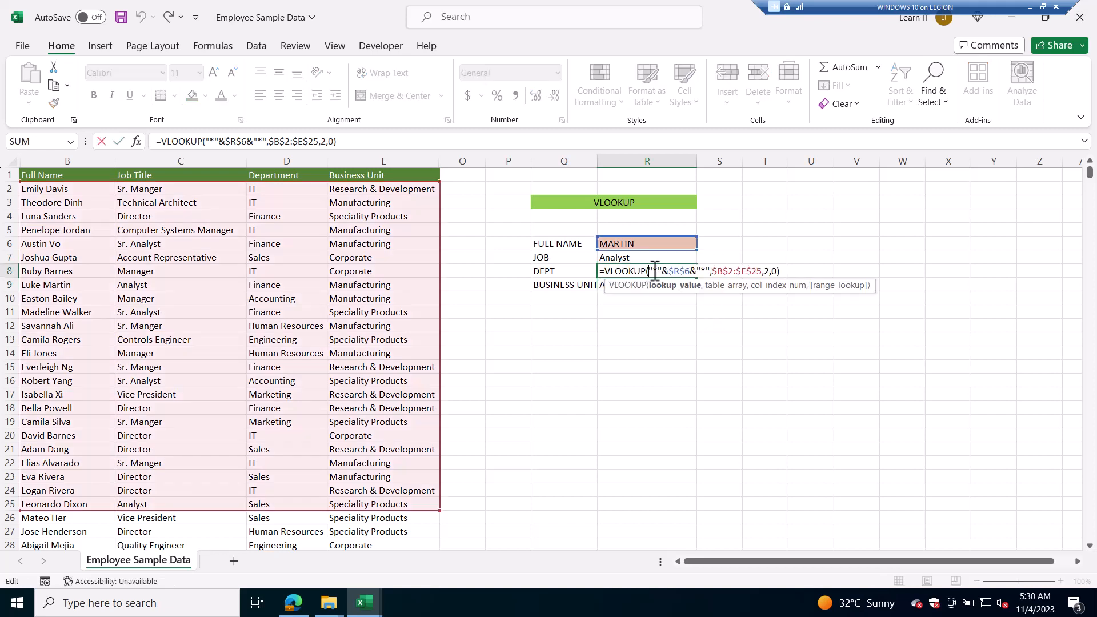
pyautogui.click(326, 141)
pyautogui.press('BackSpace')
pyautogui.write('3')
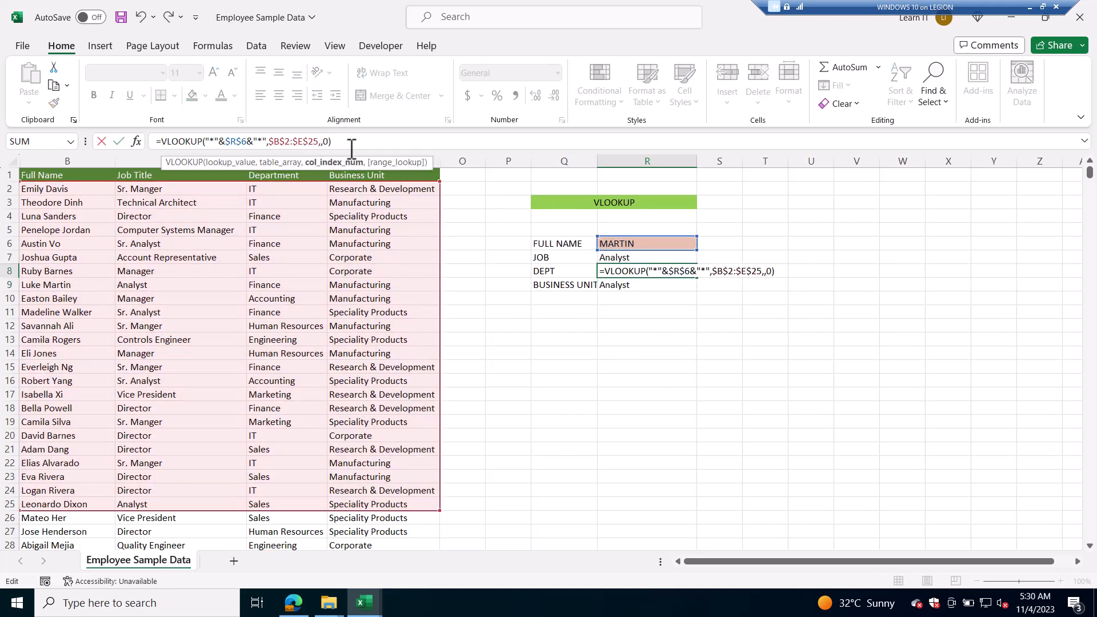
pyautogui.press('Return')
# Set the column index of the wildcard BUSINESS UNIT formula in R9 to 4
pyautogui.doubleClick(642, 285)
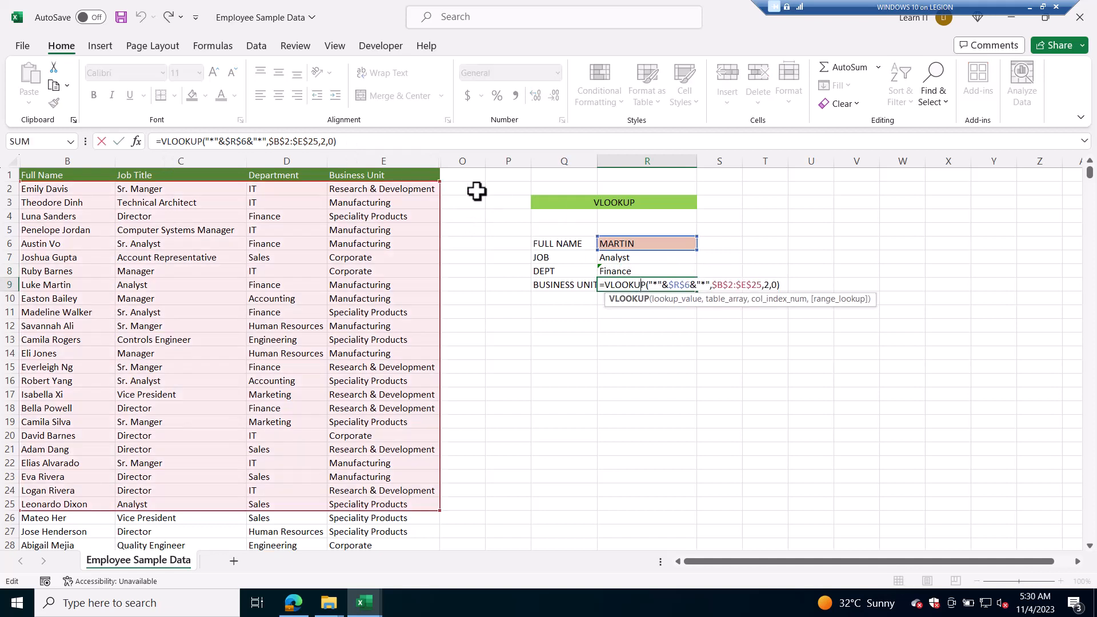
pyautogui.click(336, 141)
pyautogui.press('BackSpace')
pyautogui.write('4')
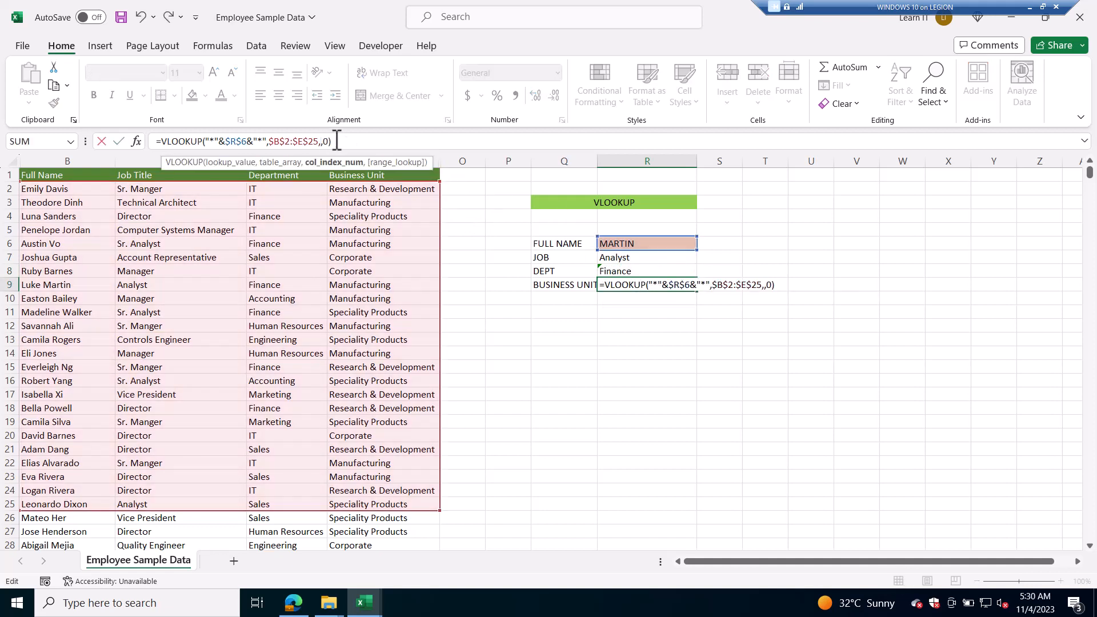
pyautogui.press('Return')
# Replace the lookup value in R6 with the first name of the employee listed in row 6
pyautogui.click(653, 244)
pyautogui.doubleClick(654, 244)
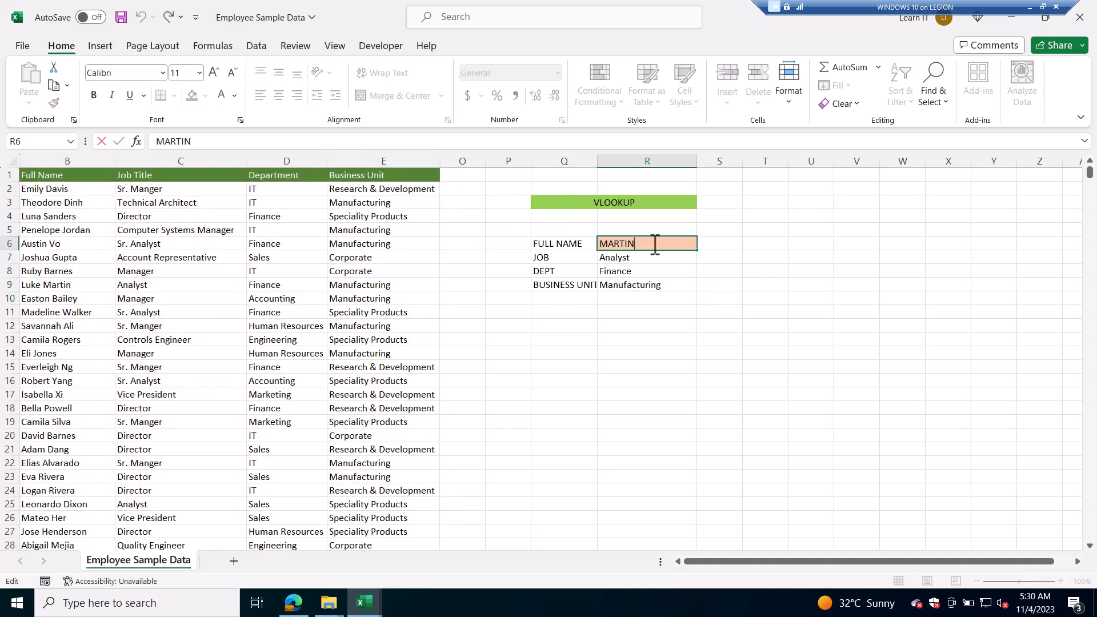
pyautogui.press('BackSpace')
pyautogui.press('BackSpace')
pyautogui.press('BackSpace')
pyautogui.press('BackSpace')
pyautogui.press('BackSpace')
pyautogui.press('BackSpace')
pyautogui.write('AUSTIN')
pyautogui.press('Return')
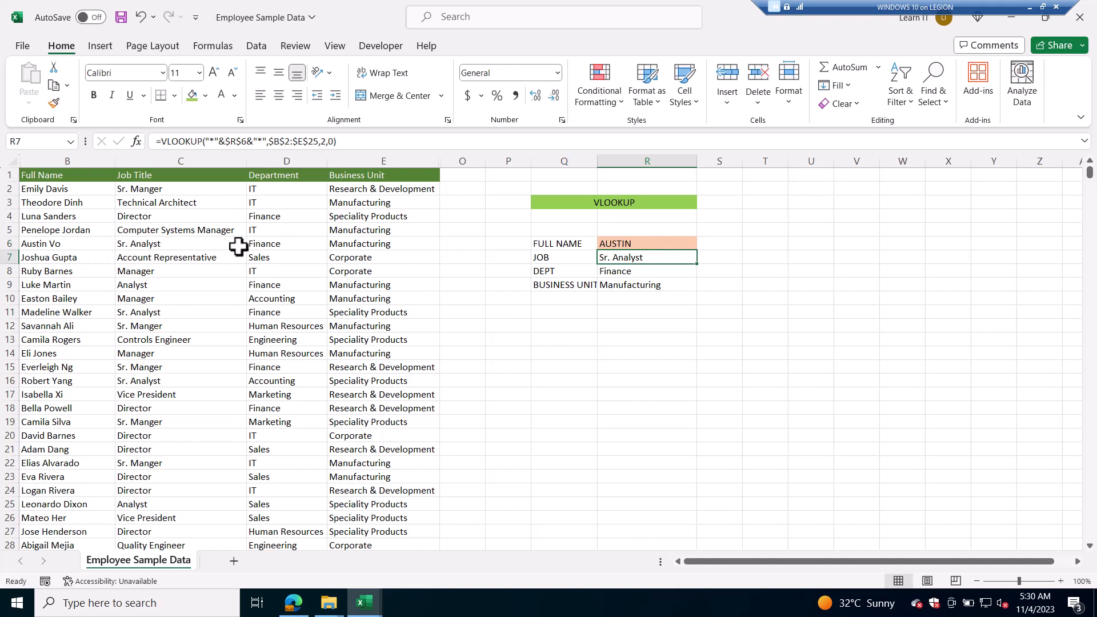
# Change the lookup value in R6 to the last name of the employee listed in row 6
pyautogui.doubleClick(653, 242)
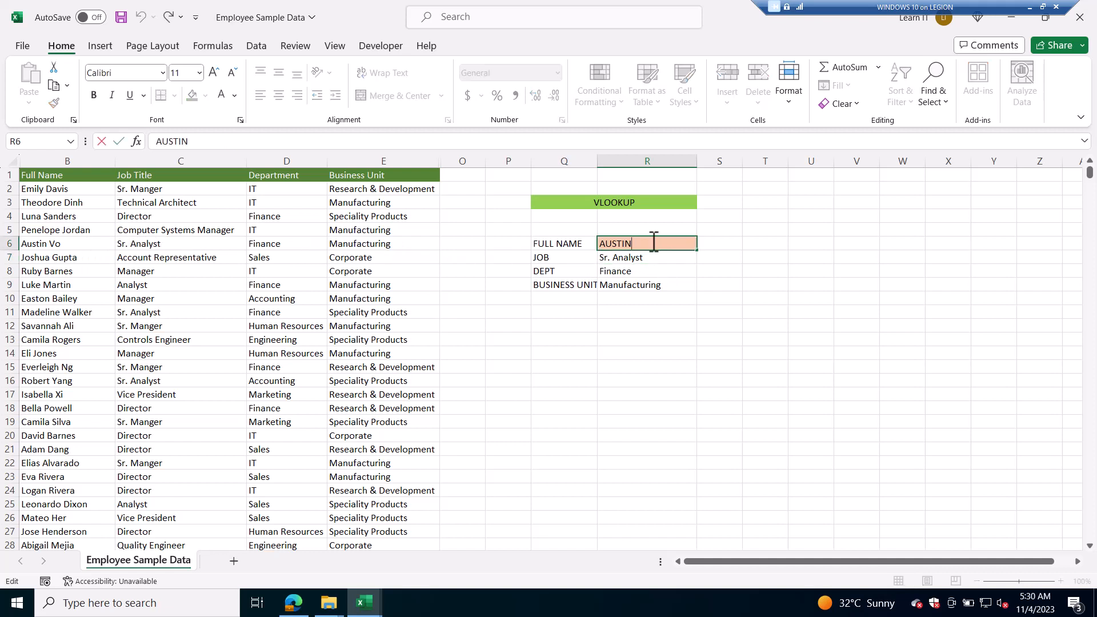
pyautogui.press('BackSpace')
pyautogui.press('BackSpace')
pyautogui.press('BackSpace')
pyautogui.press('BackSpace')
pyautogui.press('BackSpace')
pyautogui.write('VO')
pyautogui.press('Return')
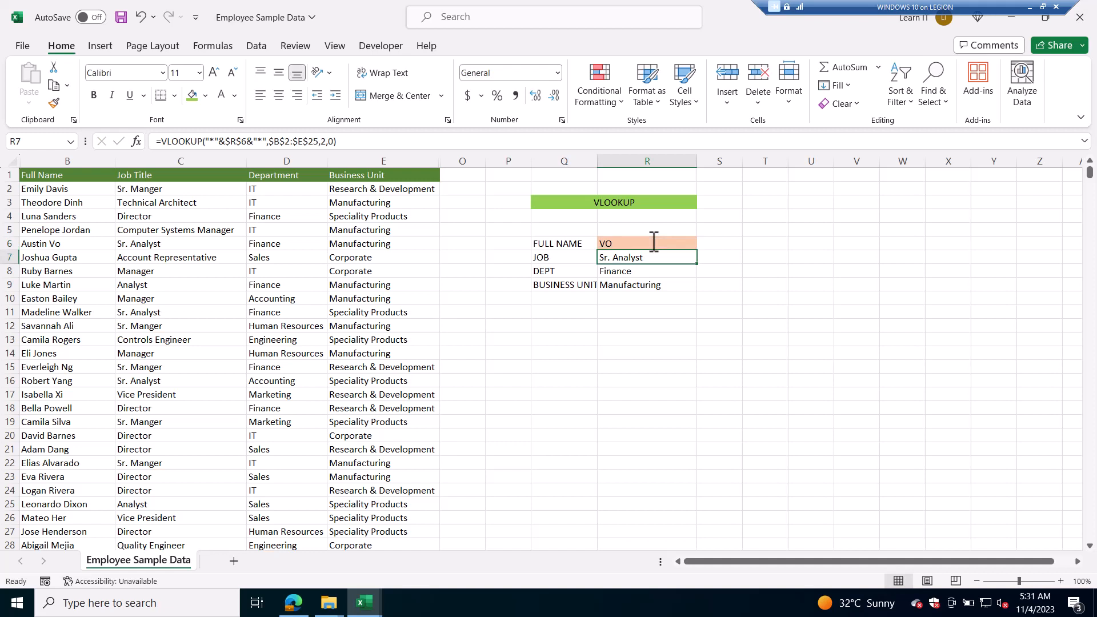
# Enter the last name of the employee listed in row 5 as the lookup value in R6
pyautogui.click(45, 229)
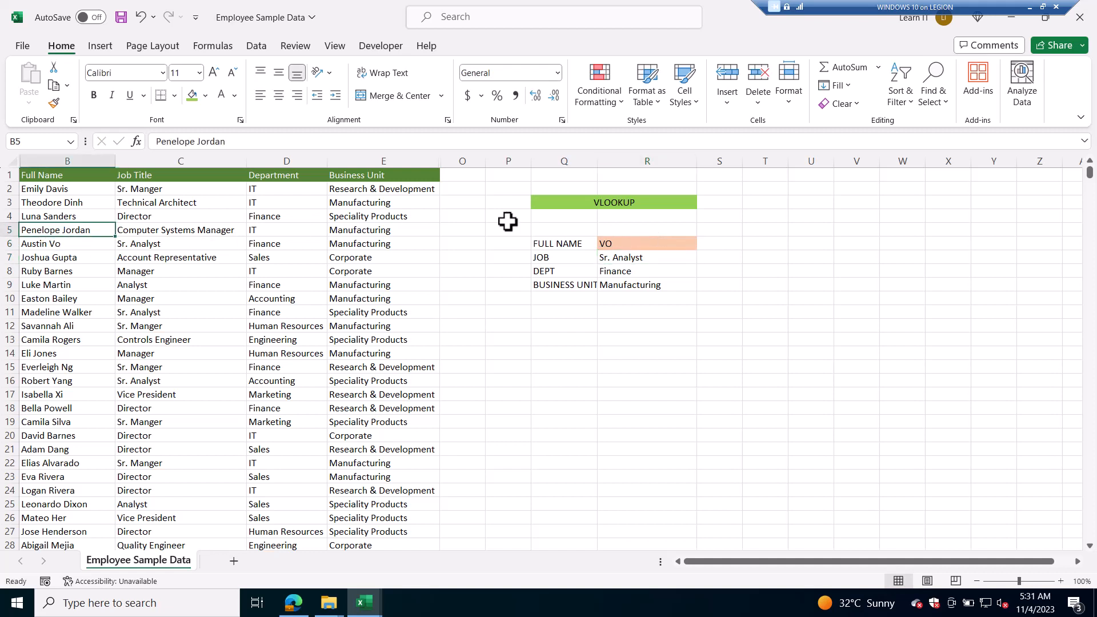
pyautogui.click(637, 242)
pyautogui.doubleClick(637, 242)
pyautogui.press('BackSpace')
pyautogui.press('BackSpace')
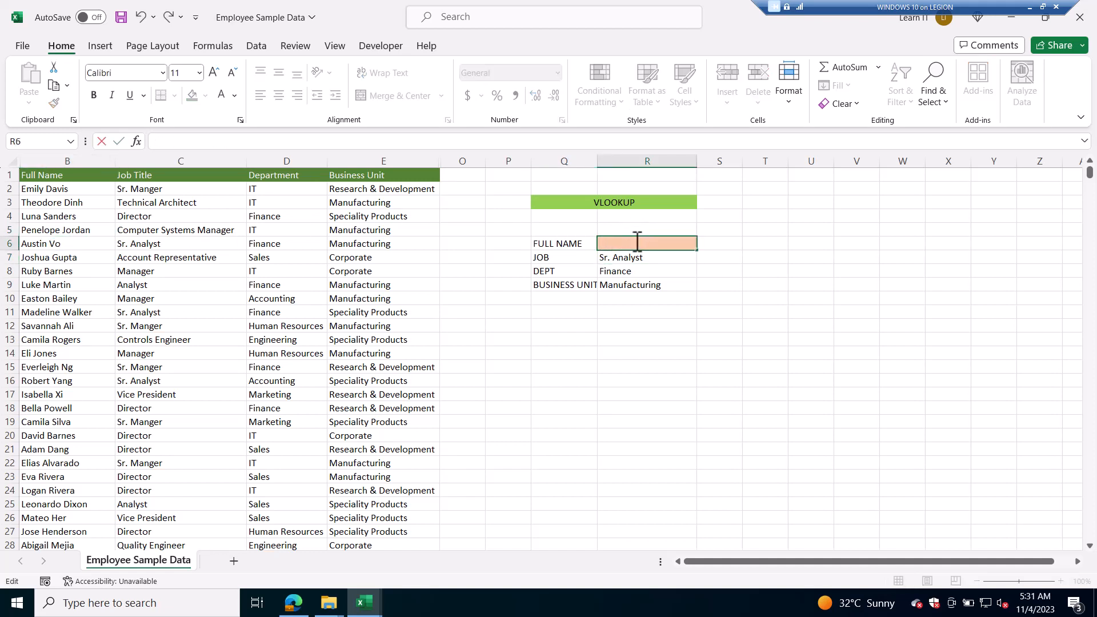
pyautogui.write('JORDAN')
pyautogui.press('Return')
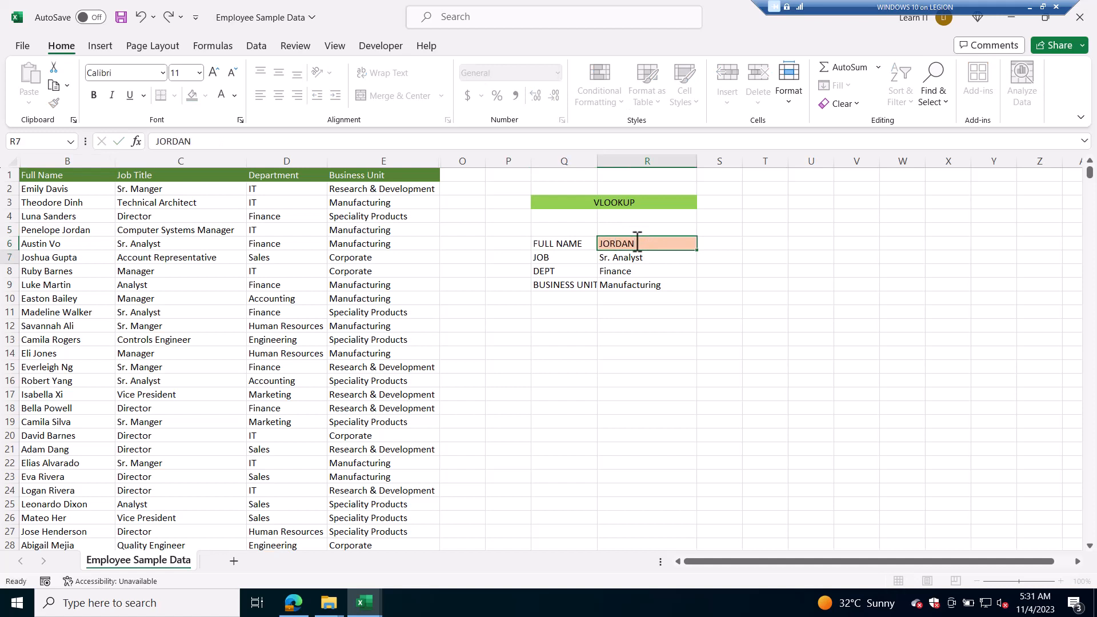